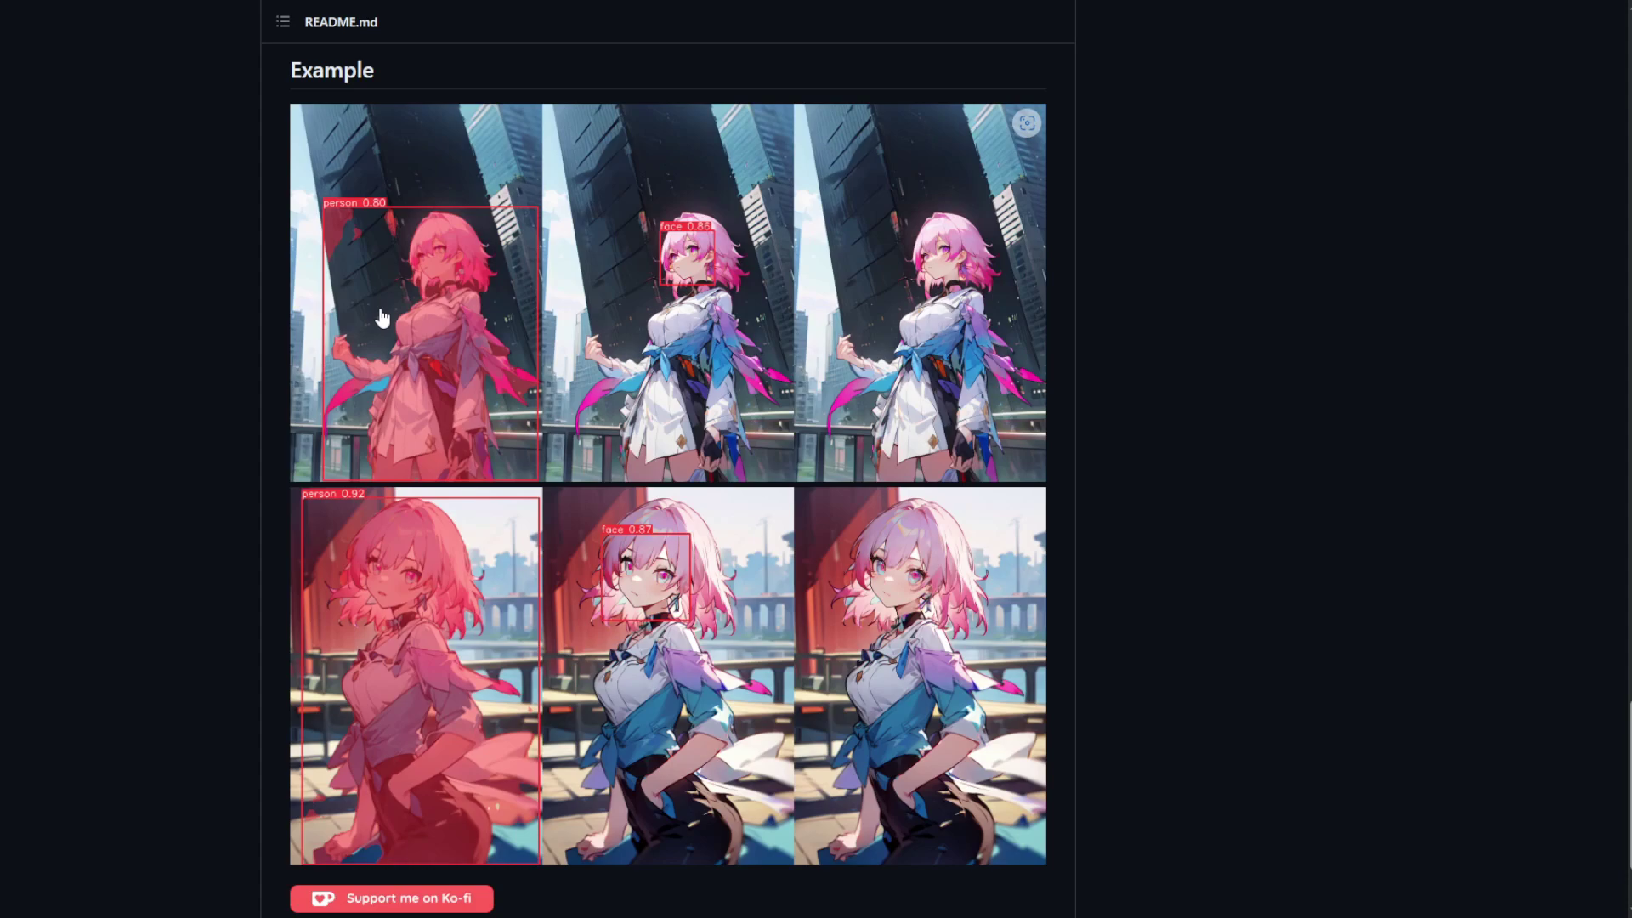
Step: Examine the person and face detection example images in the extension's README
scroll(672, 344, up, 1)
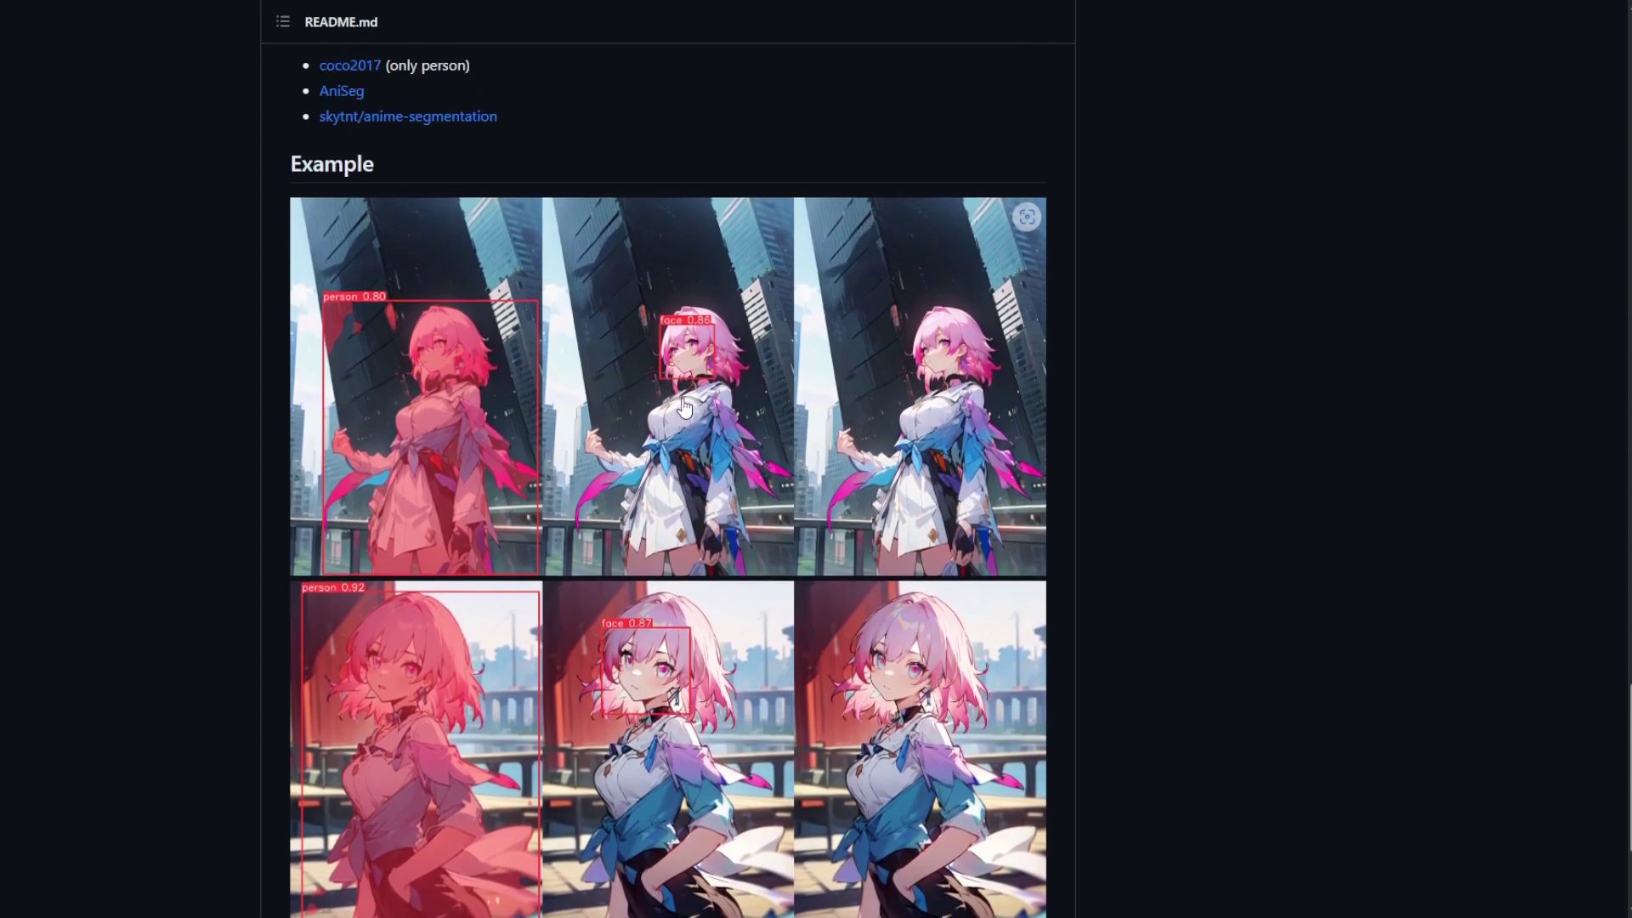
scroll(692, 400, down, 2)
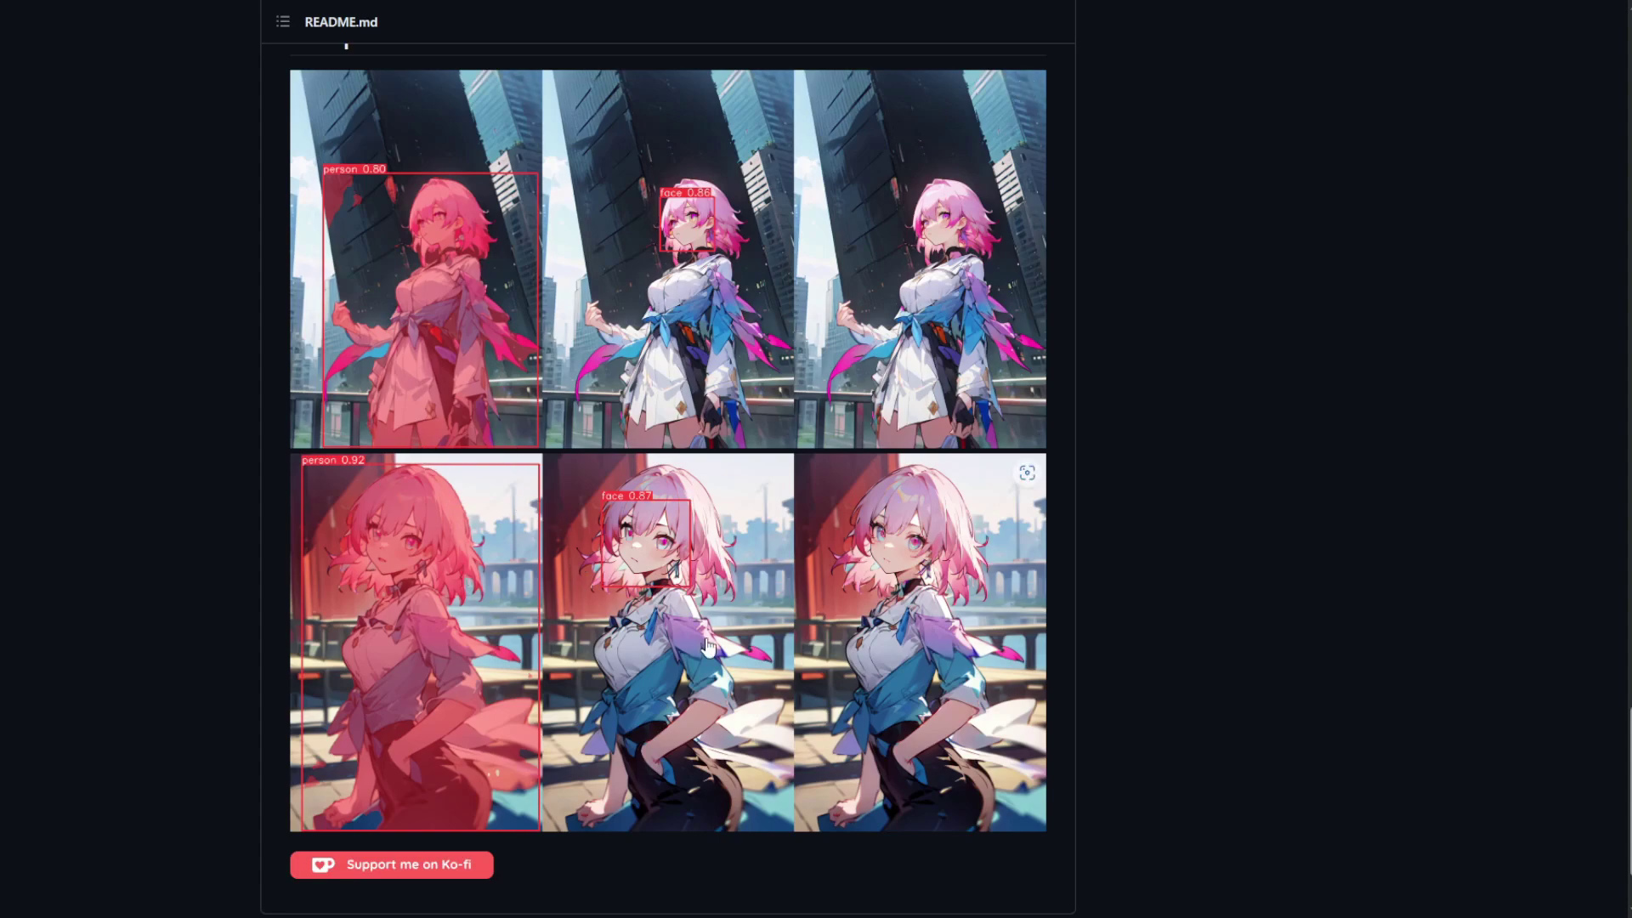
scroll(708, 647, up, 15)
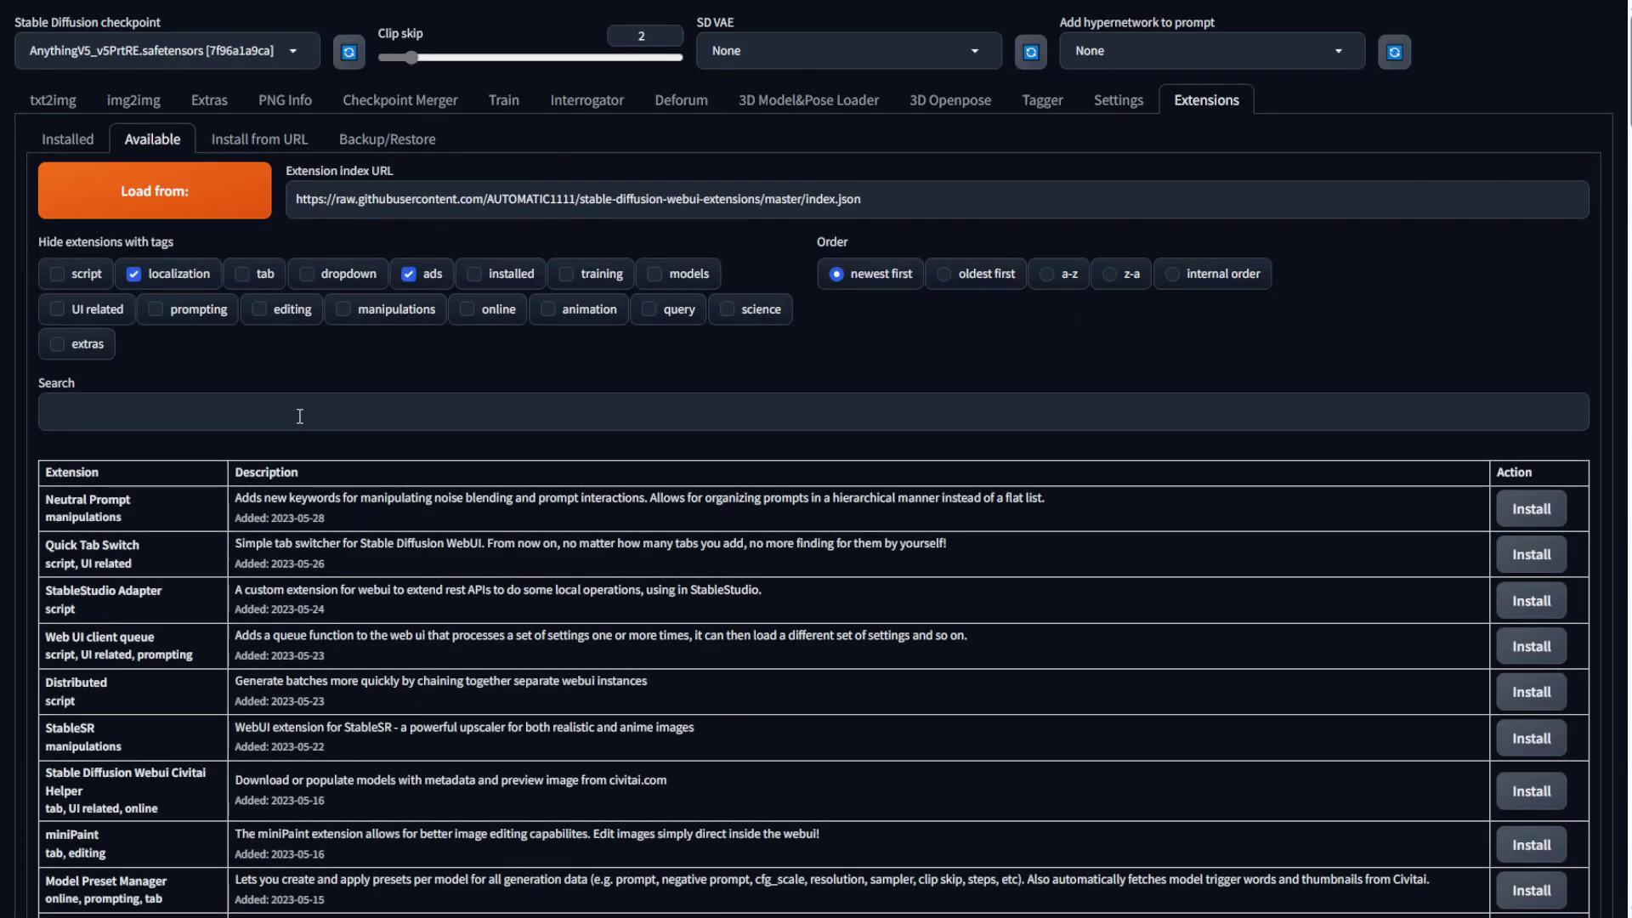
Step: Search the available Stable Diffusion web UI extensions for "after"
click(299, 416)
text(after)
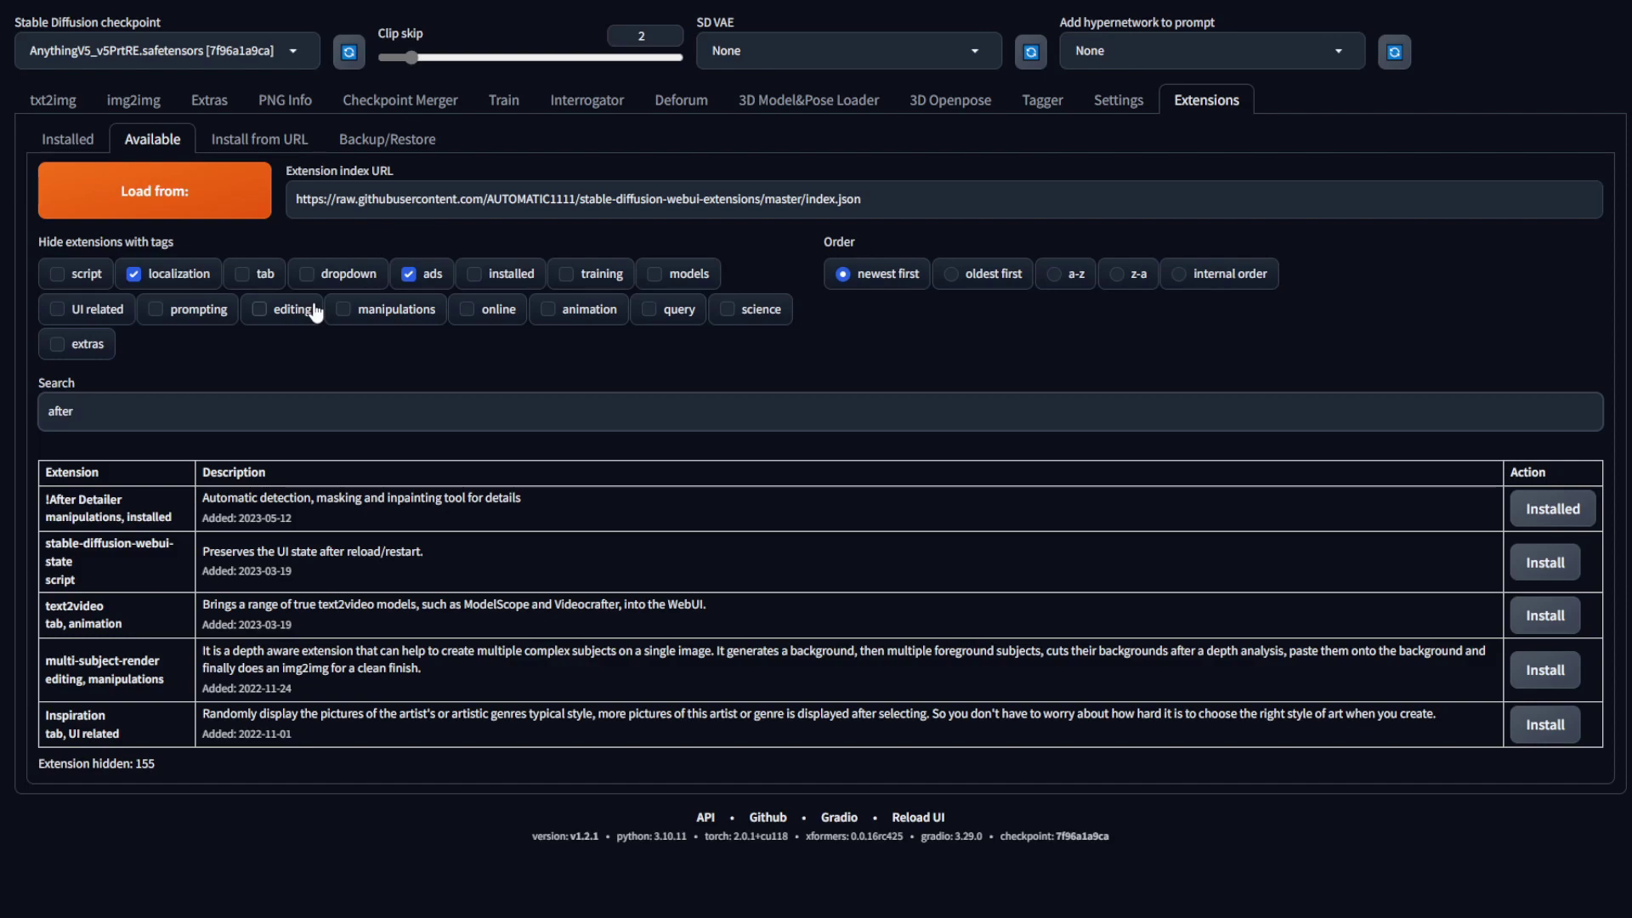
Step: Go to the text-to-image page and look through the available Stable Diffusion checkpoints
click(53, 100)
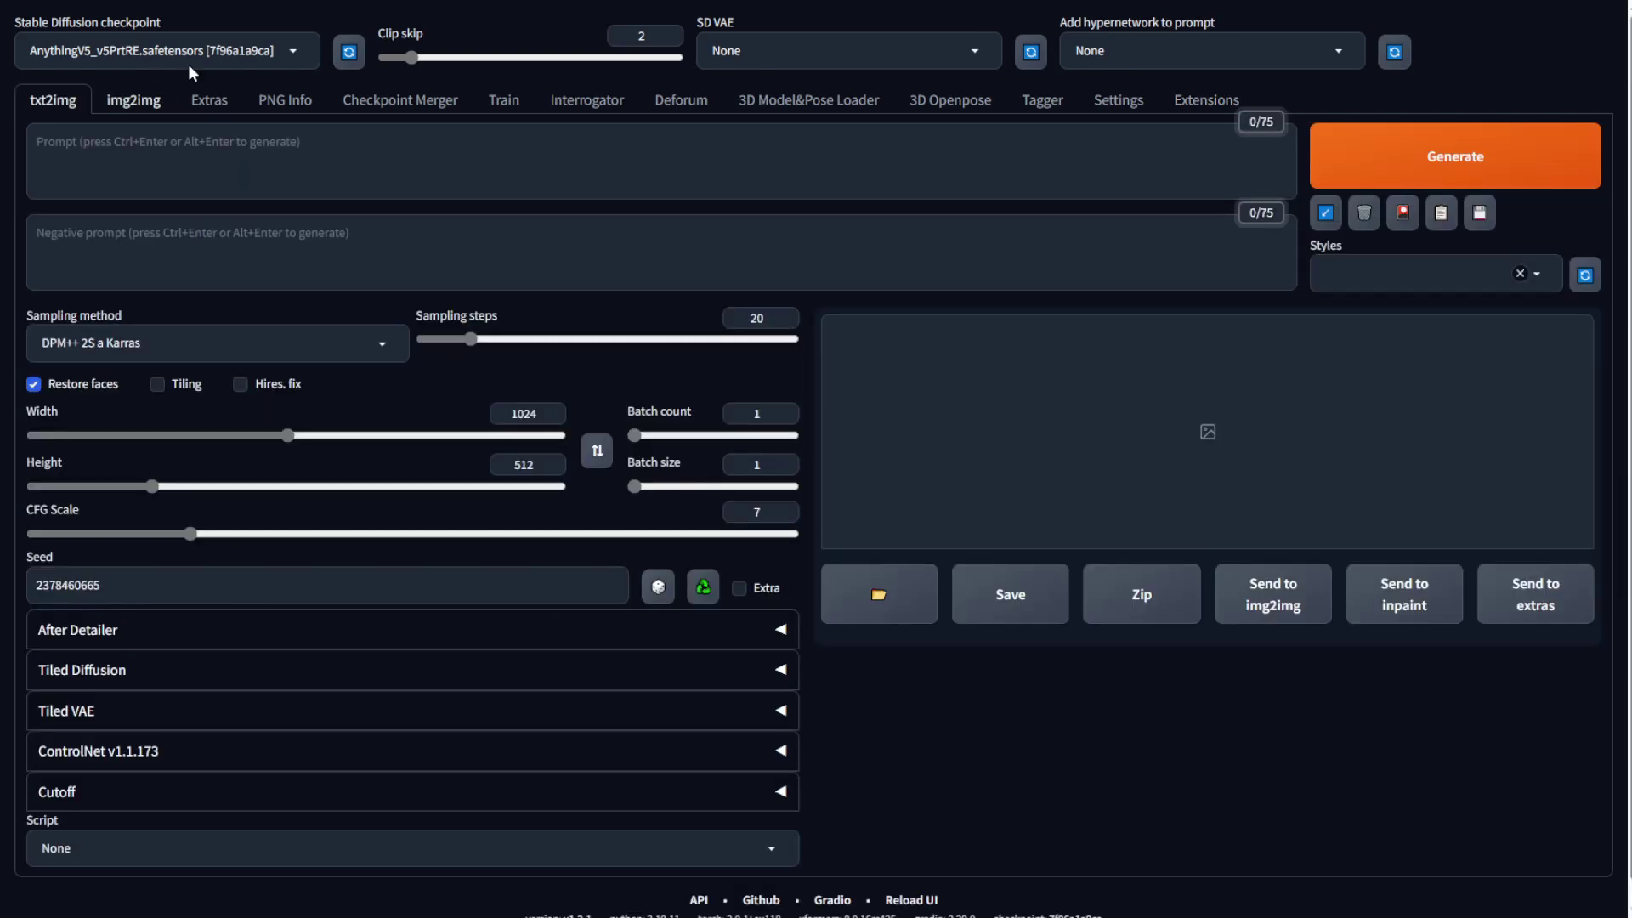
click(196, 53)
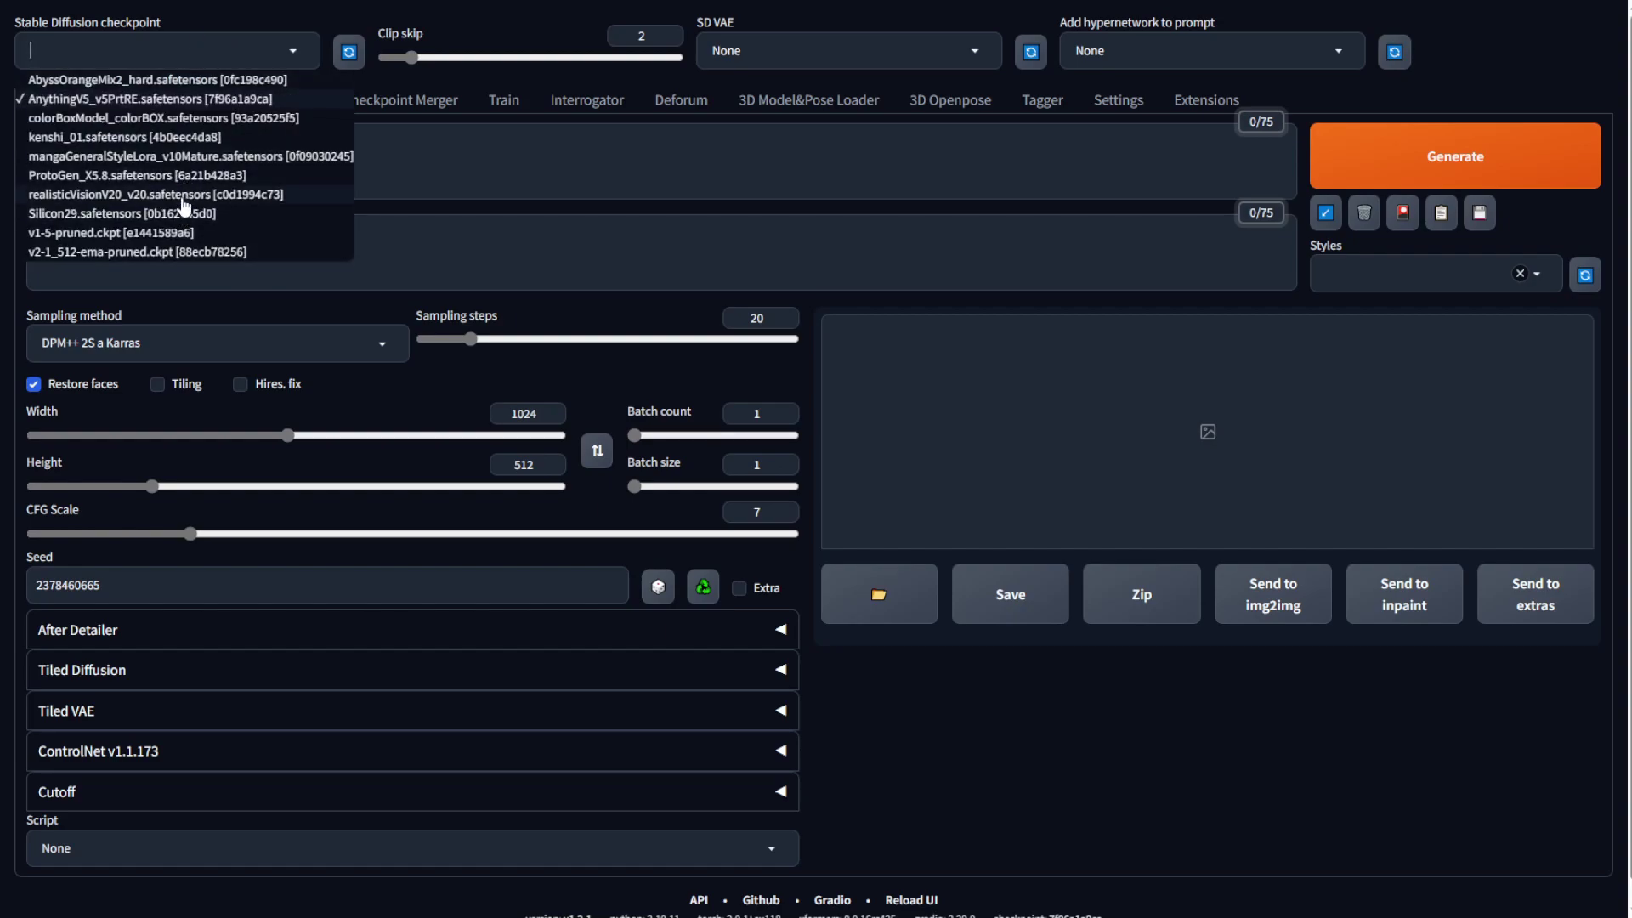
click(323, 205)
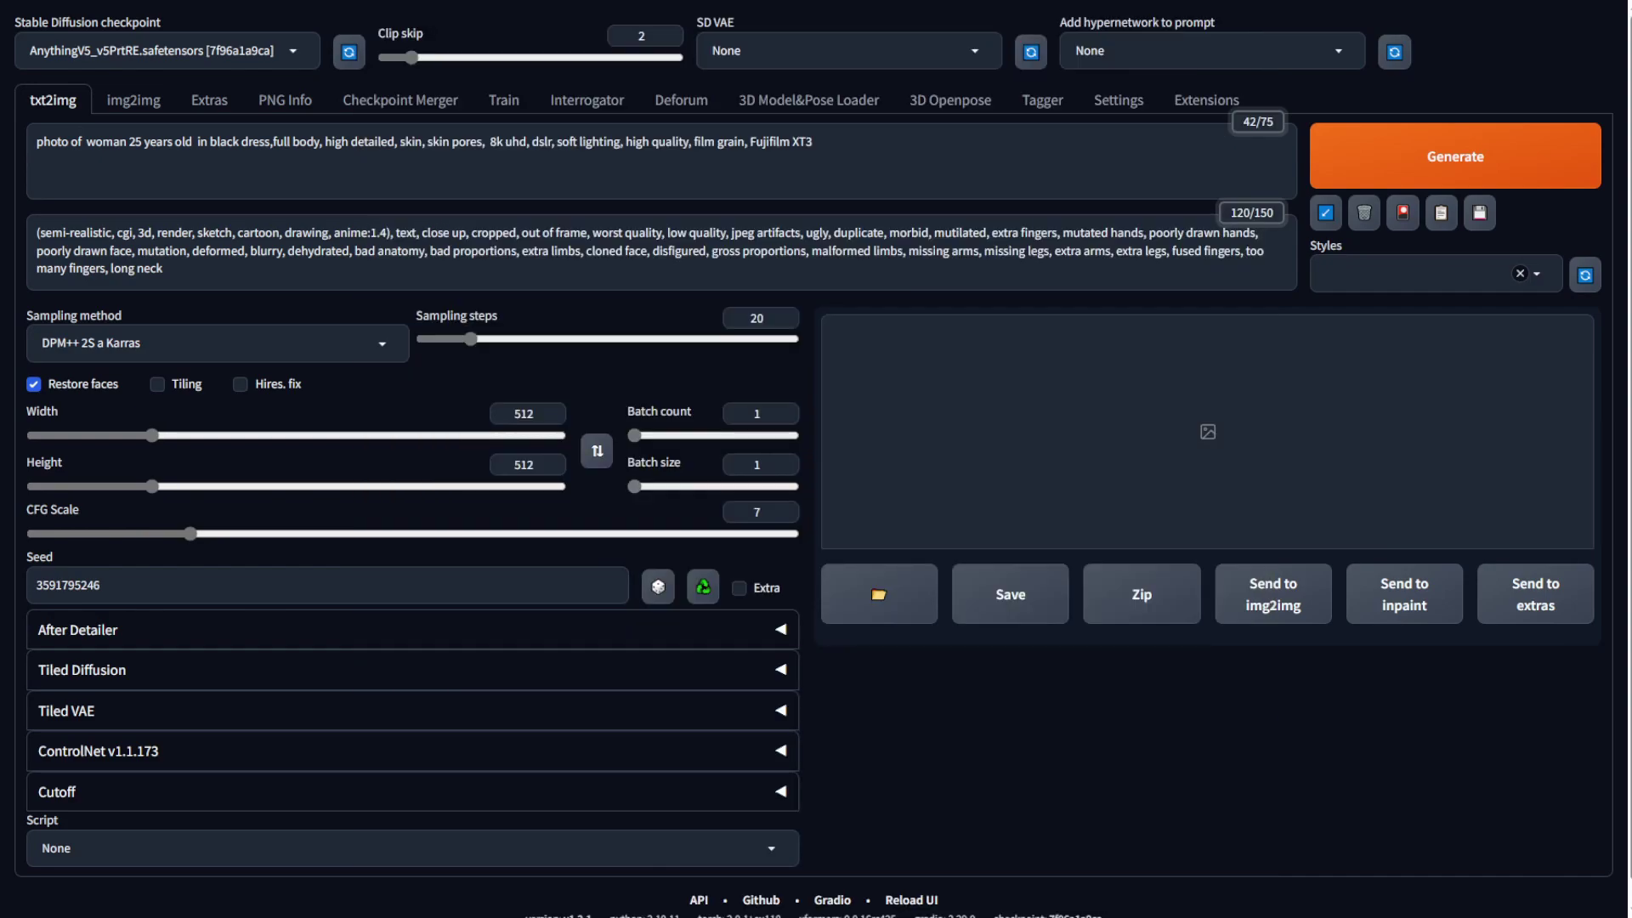
Step: Enable ADetailer in the After Detailer settings and look through the detection models of its first unit
click(190, 633)
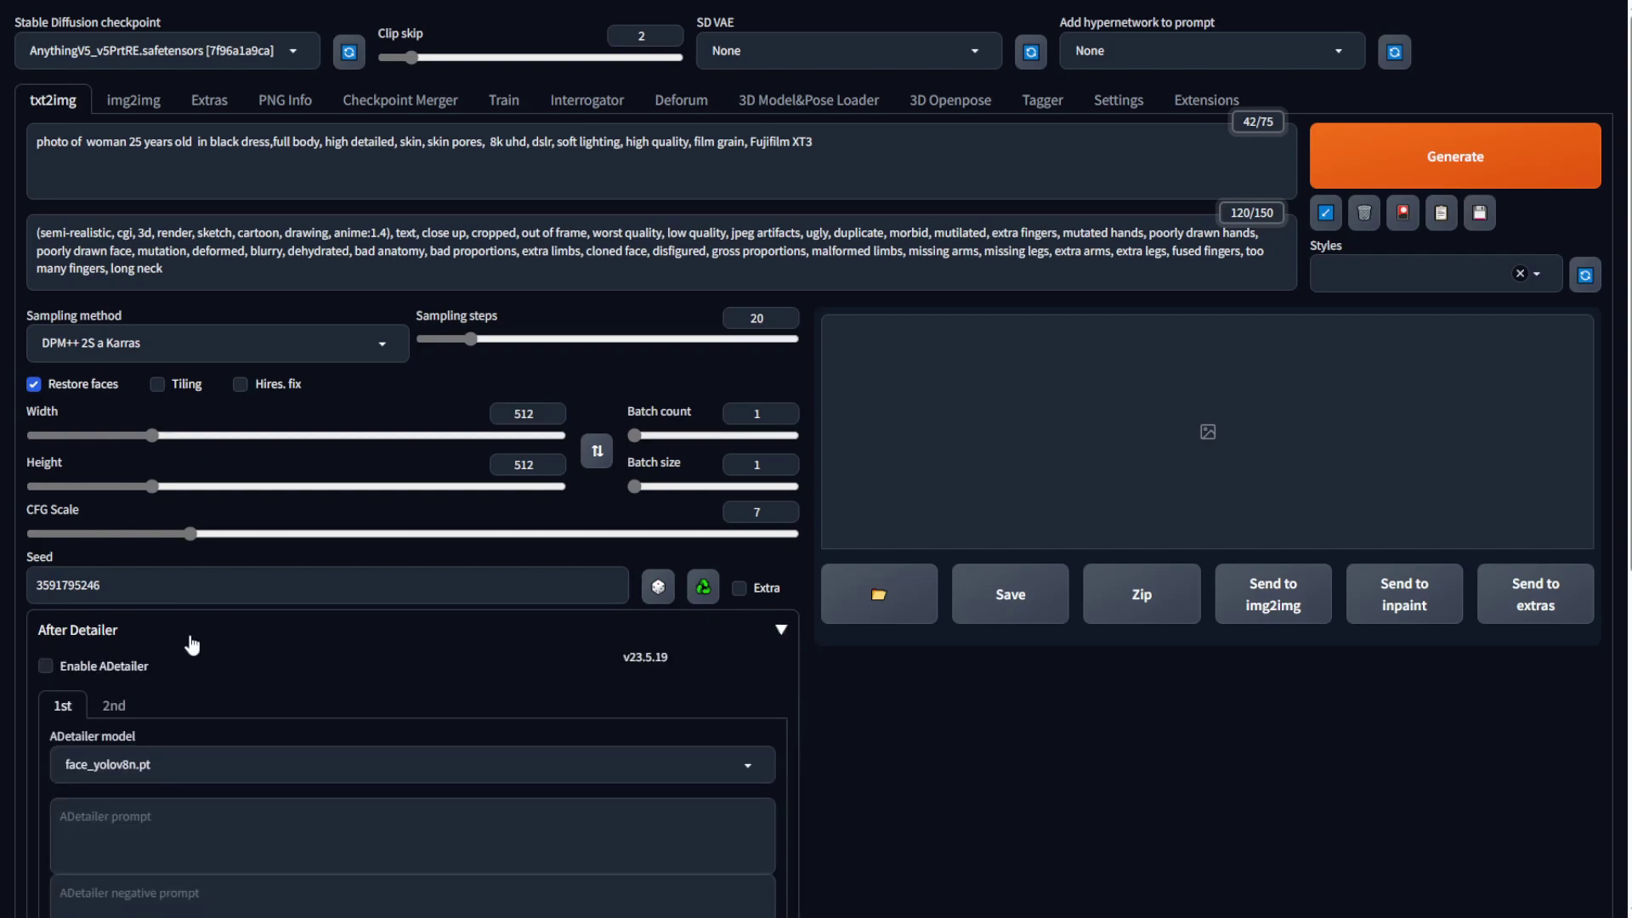
scroll(139, 402, down, 3)
click(66, 392)
click(134, 483)
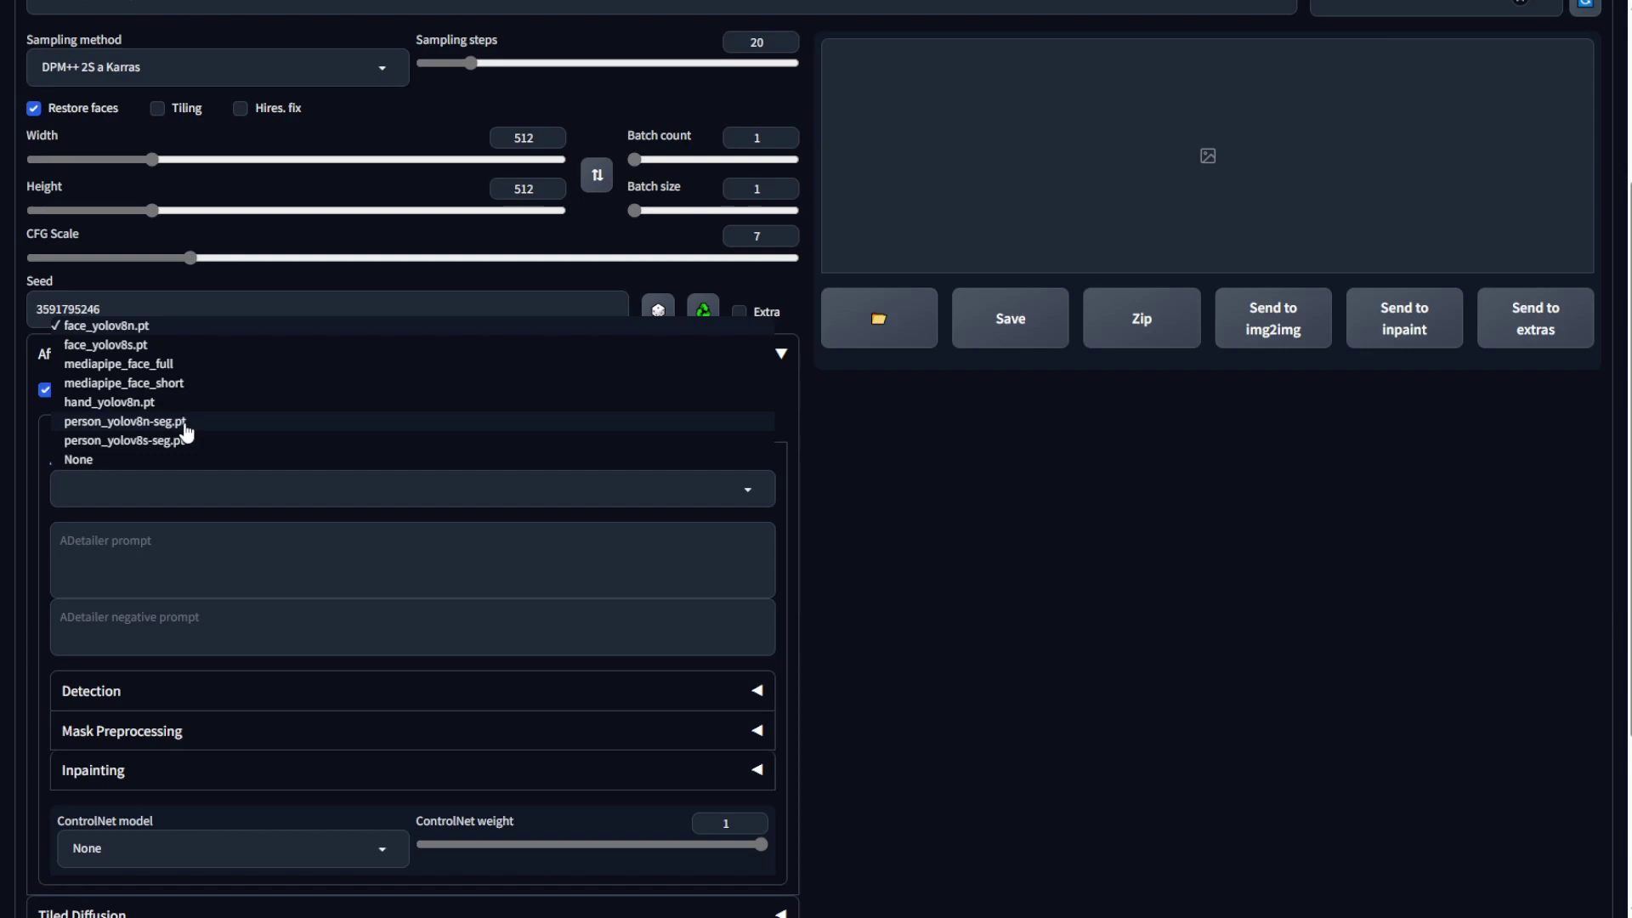
click(158, 536)
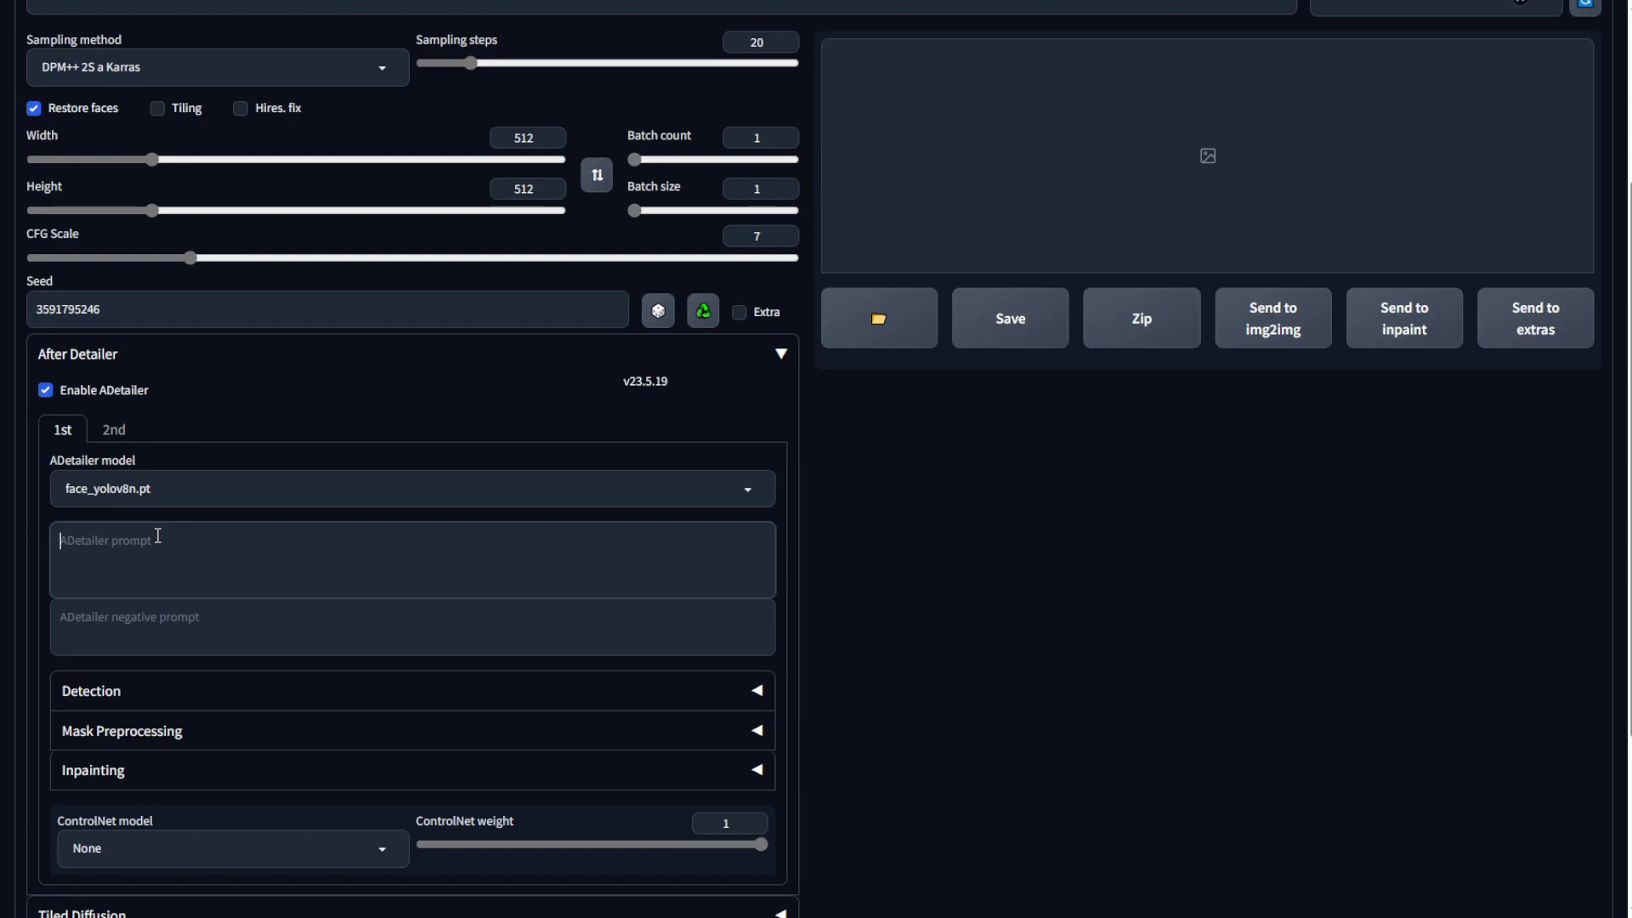
Step: Try detection confidence thresholds of 100 and 11 percent in the Detection settings, and restore the threshold to 30
scroll(158, 536, down, 3)
click(238, 414)
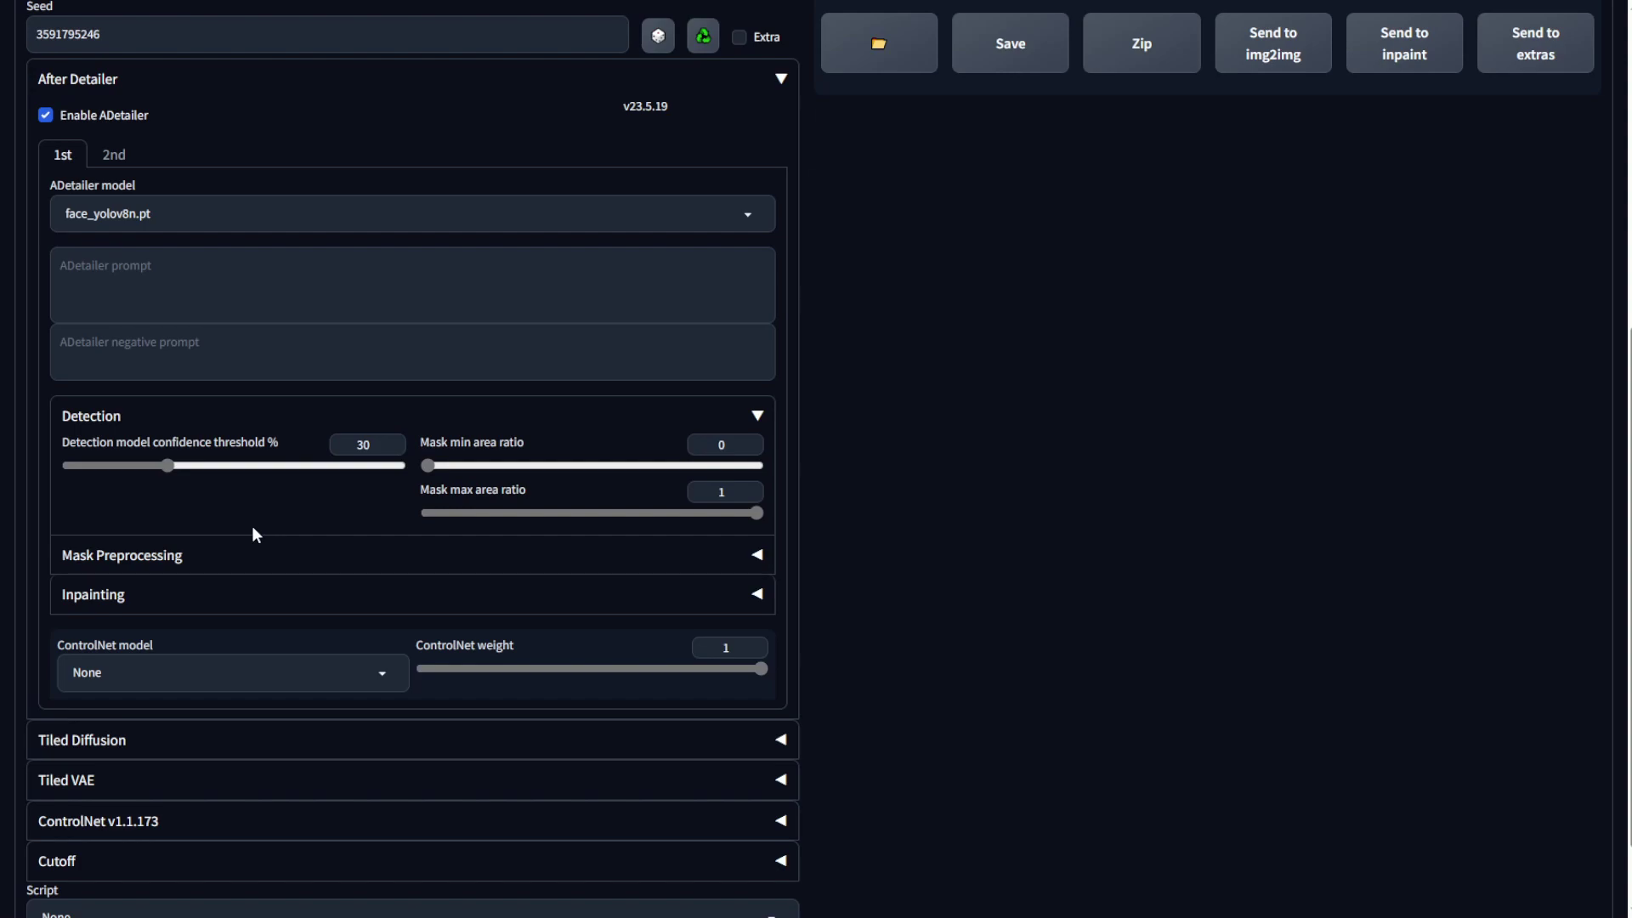
drag(172, 462, 432, 465)
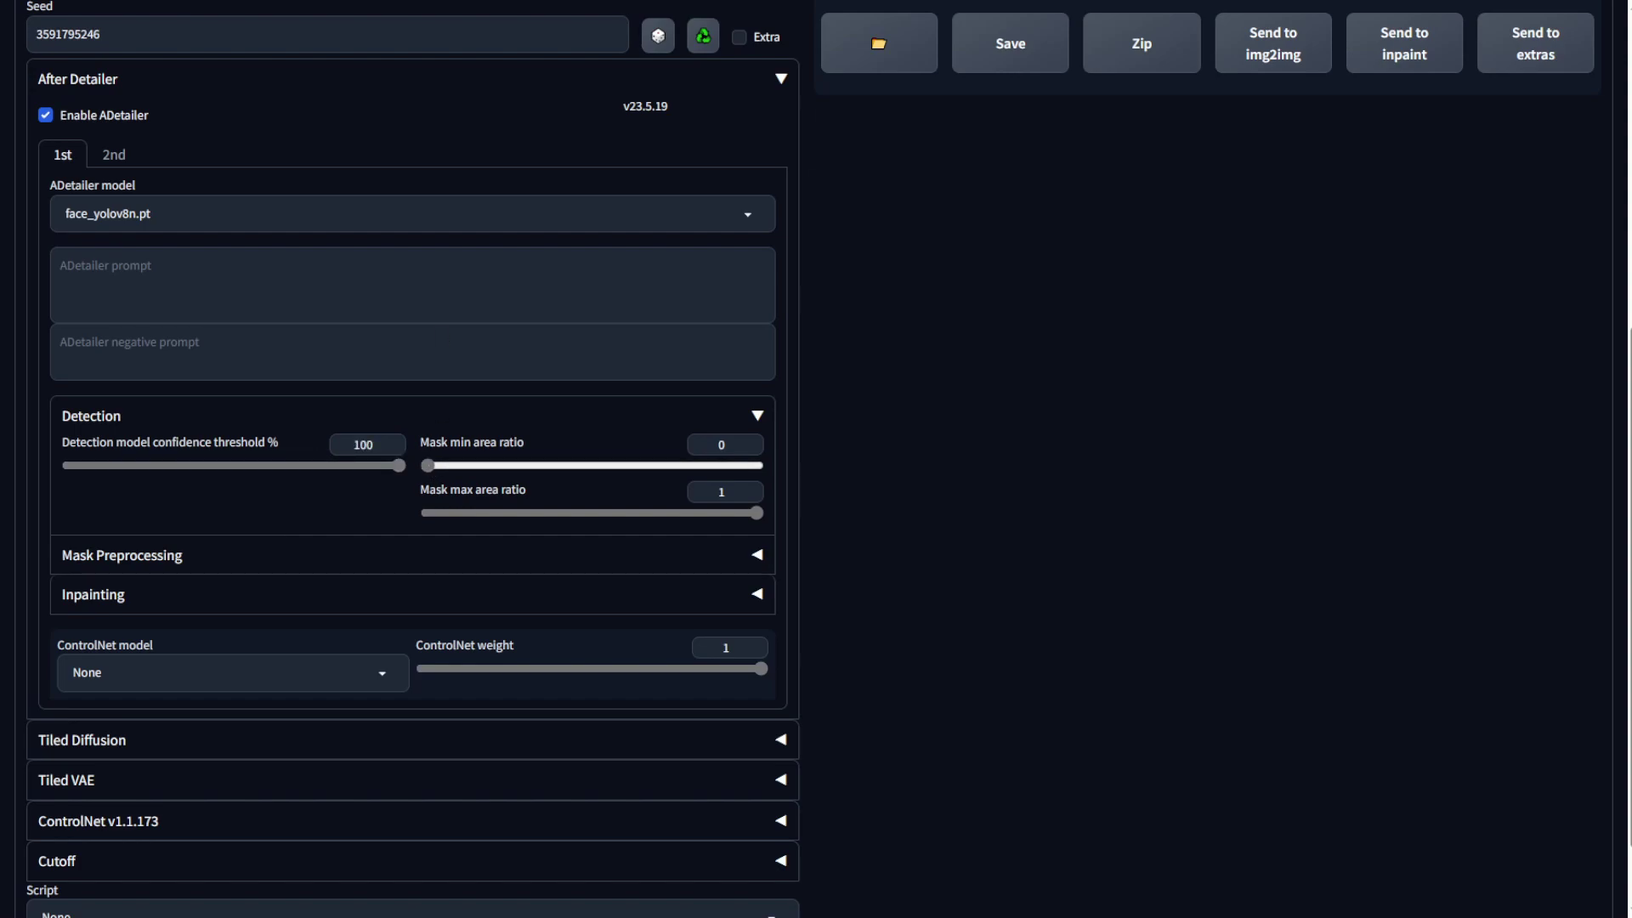
drag(95, 464, 104, 465)
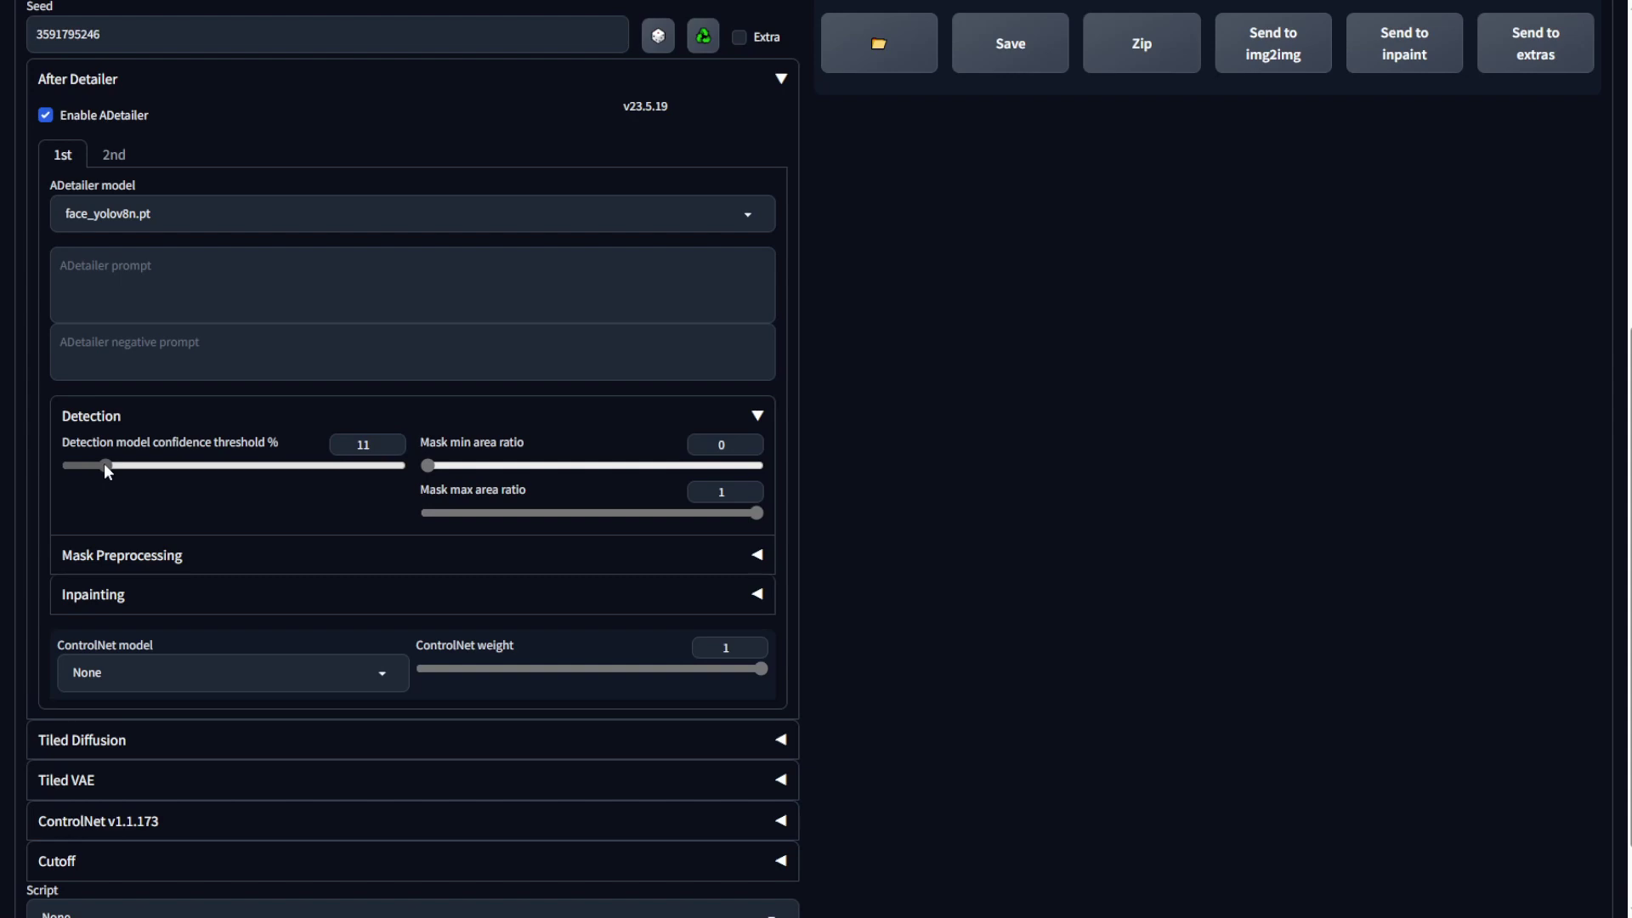
drag(104, 465, 168, 466)
Step: Expand After Detailer's Mask Preprocessing and Inpainting sections and examine their options
click(273, 555)
scroll(559, 629, down, 2)
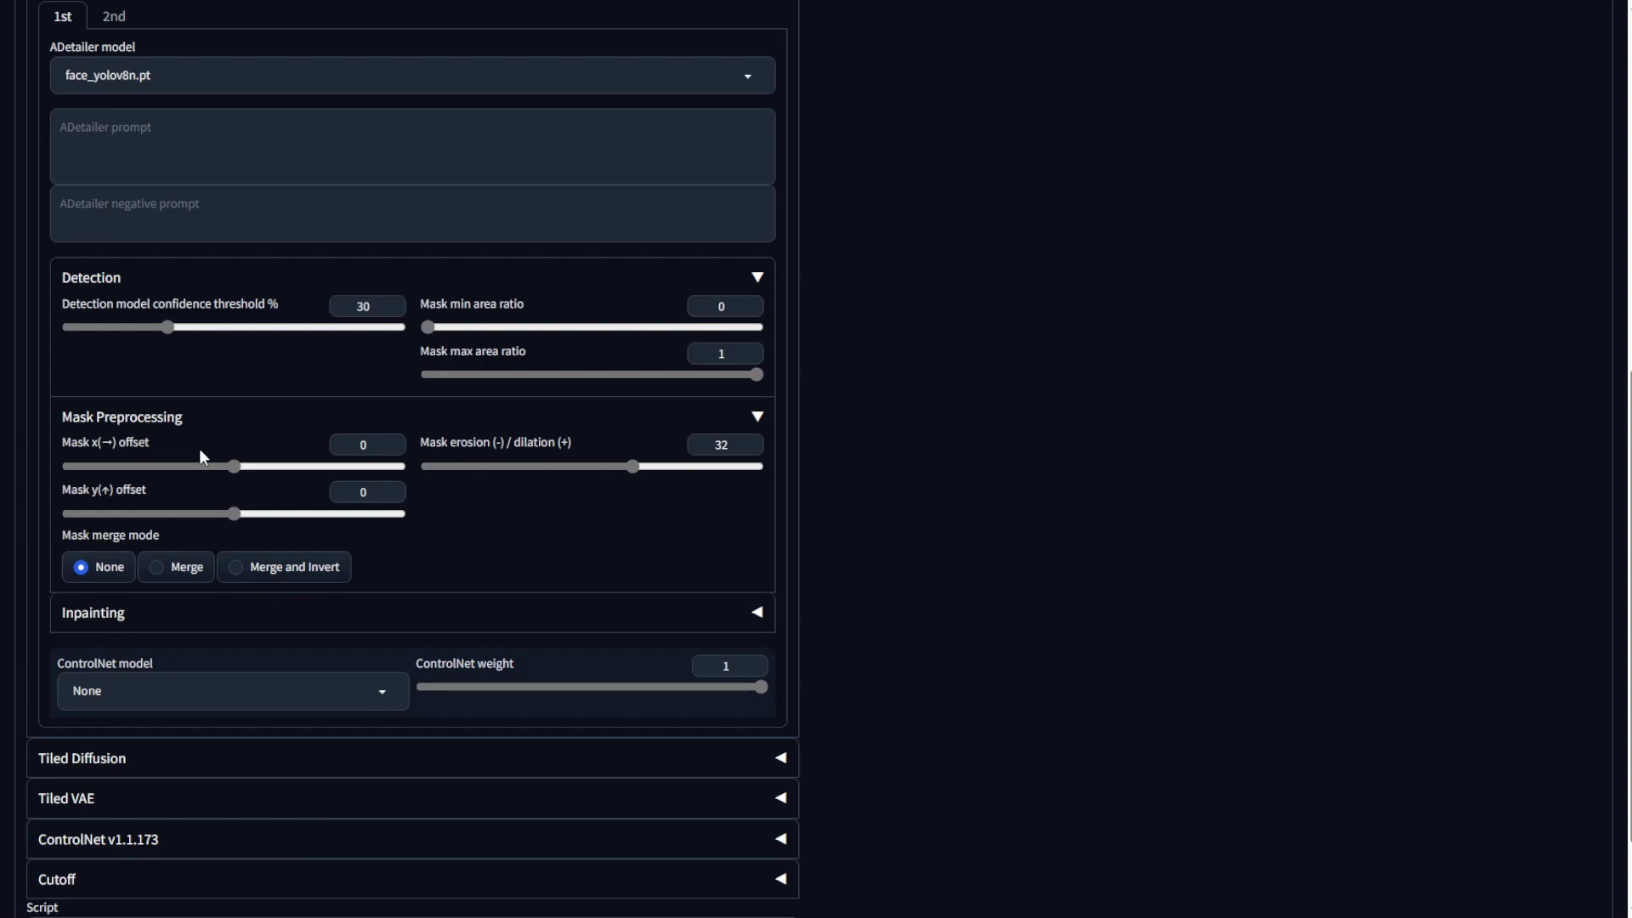
click(168, 623)
scroll(320, 595, down, 2)
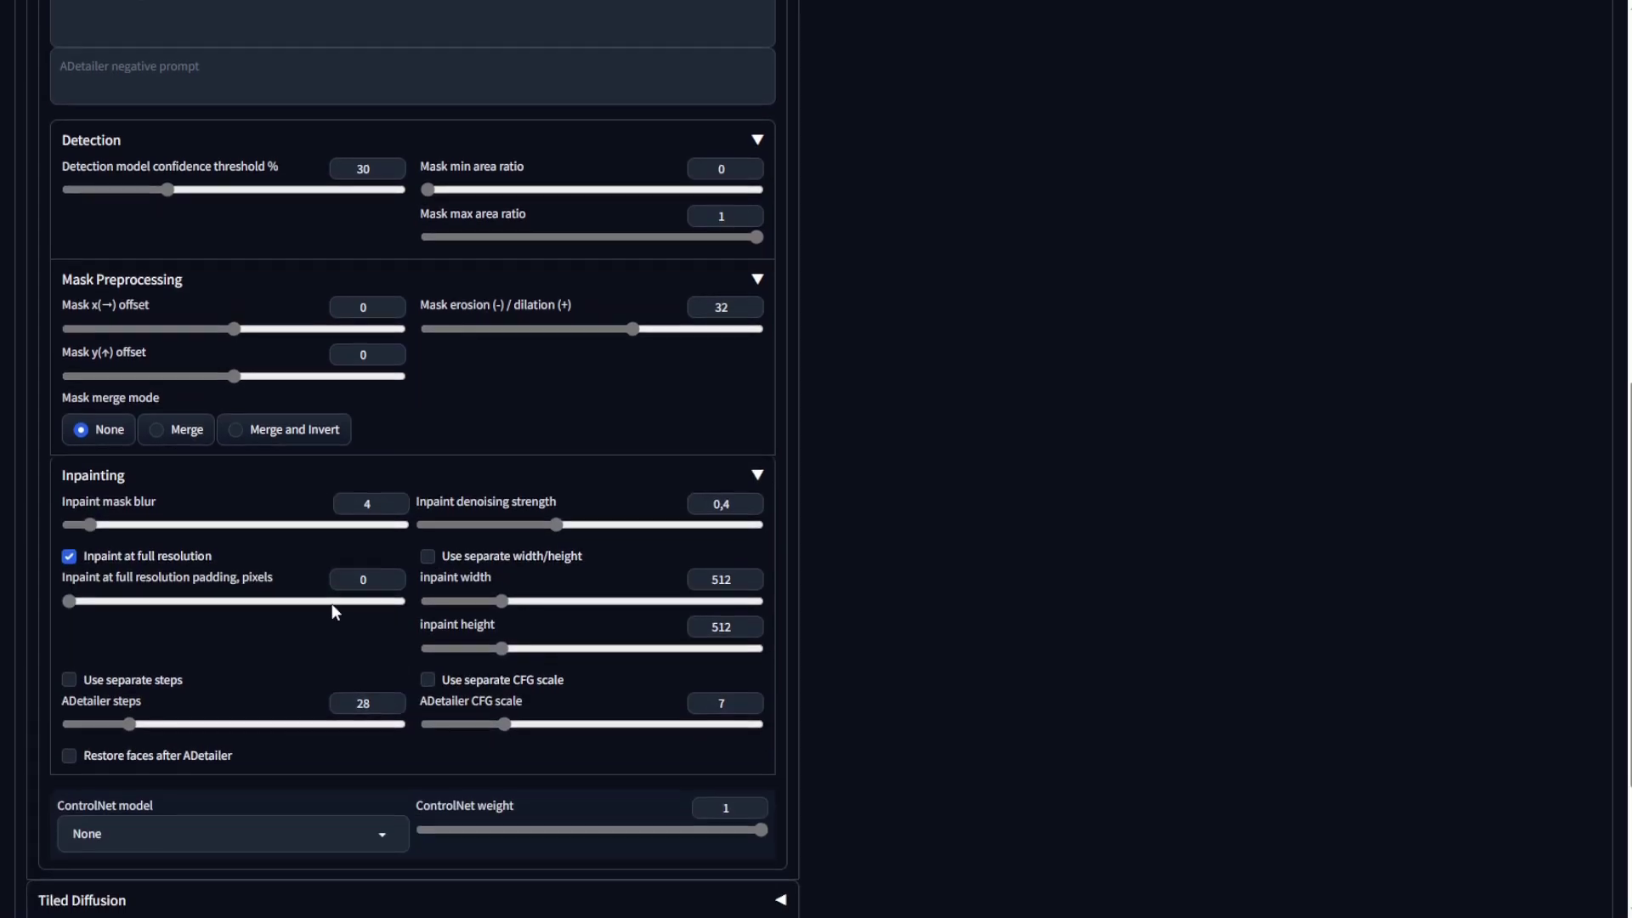
scroll(380, 652, down, 2)
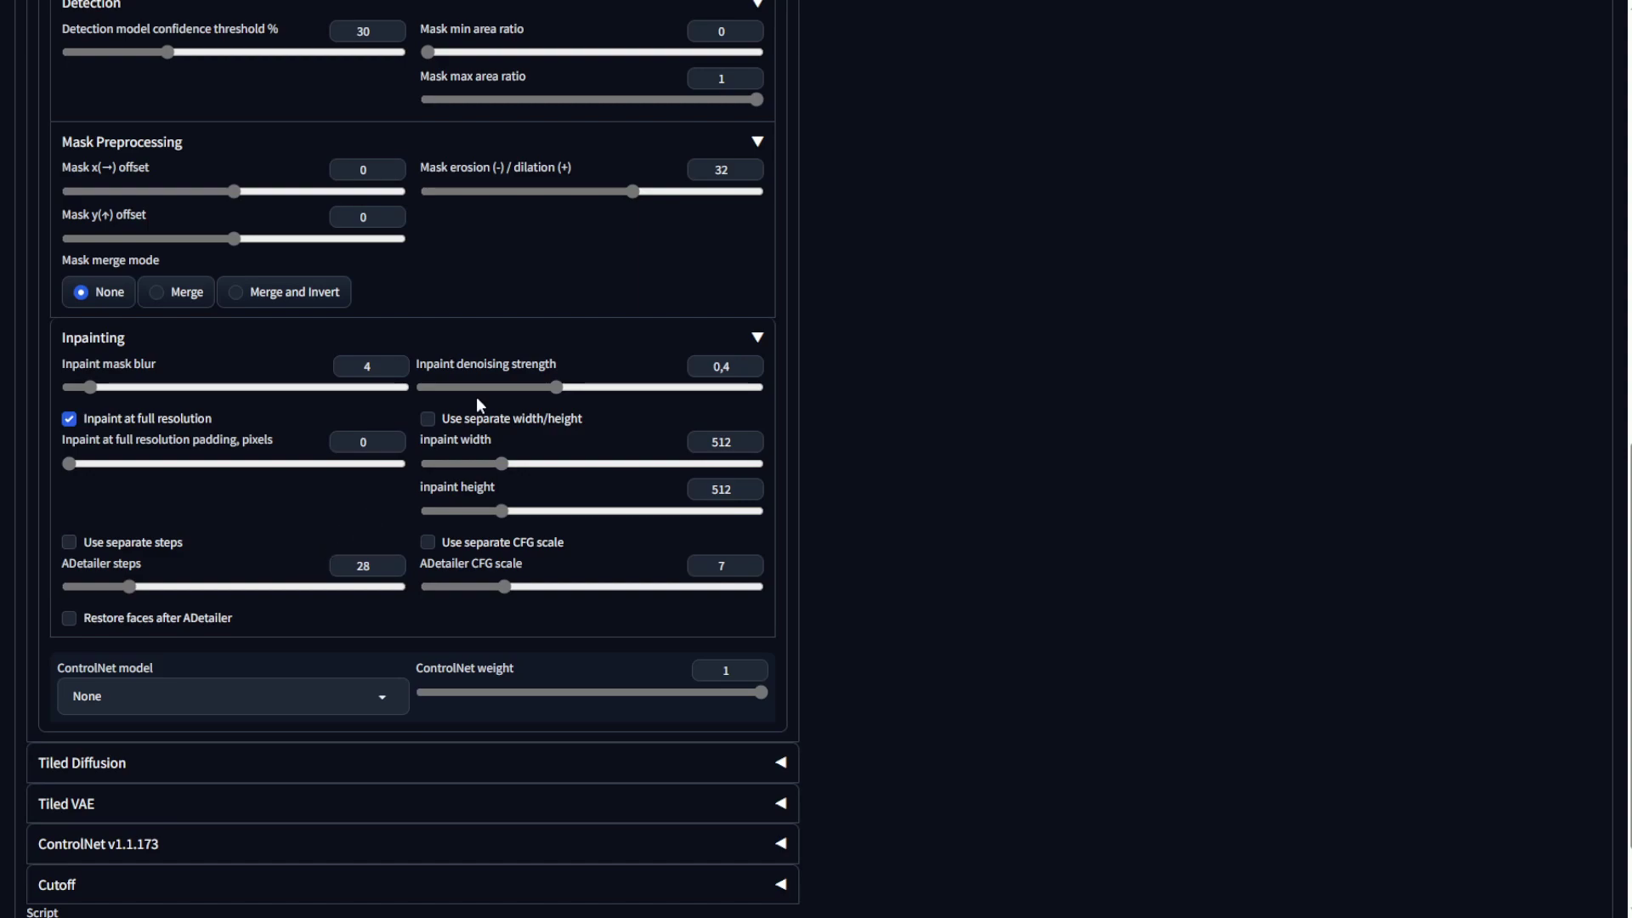
Step: Try inpaint denoising strengths of 0.87 and 0.23 in After Detailer's Inpainting settings
drag(573, 387, 712, 382)
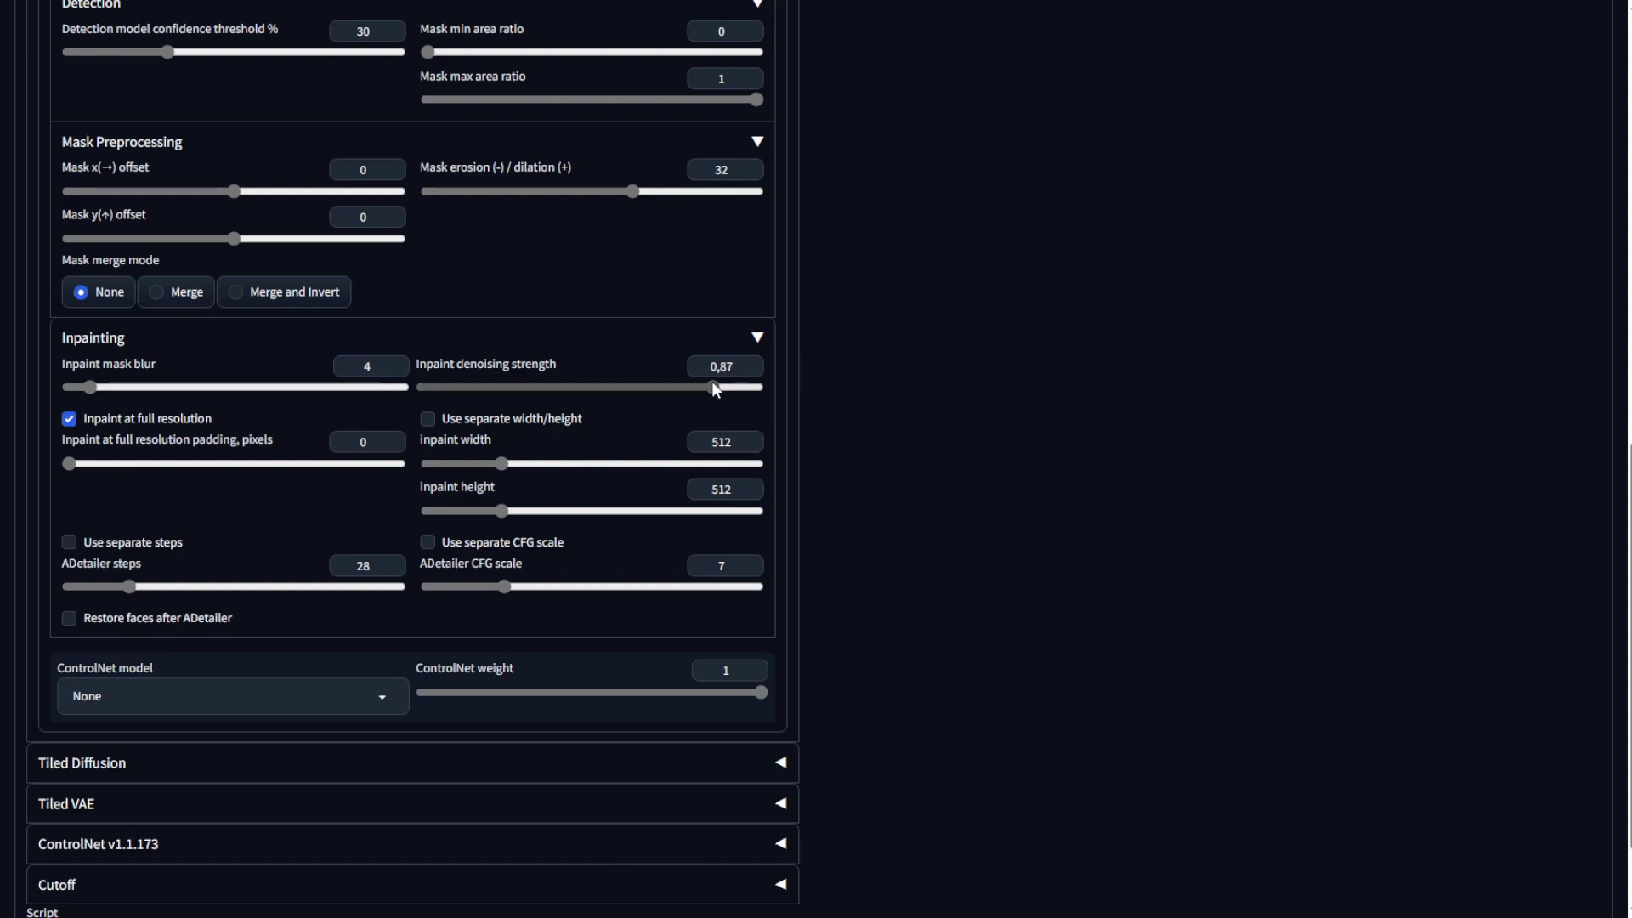
drag(714, 387, 499, 387)
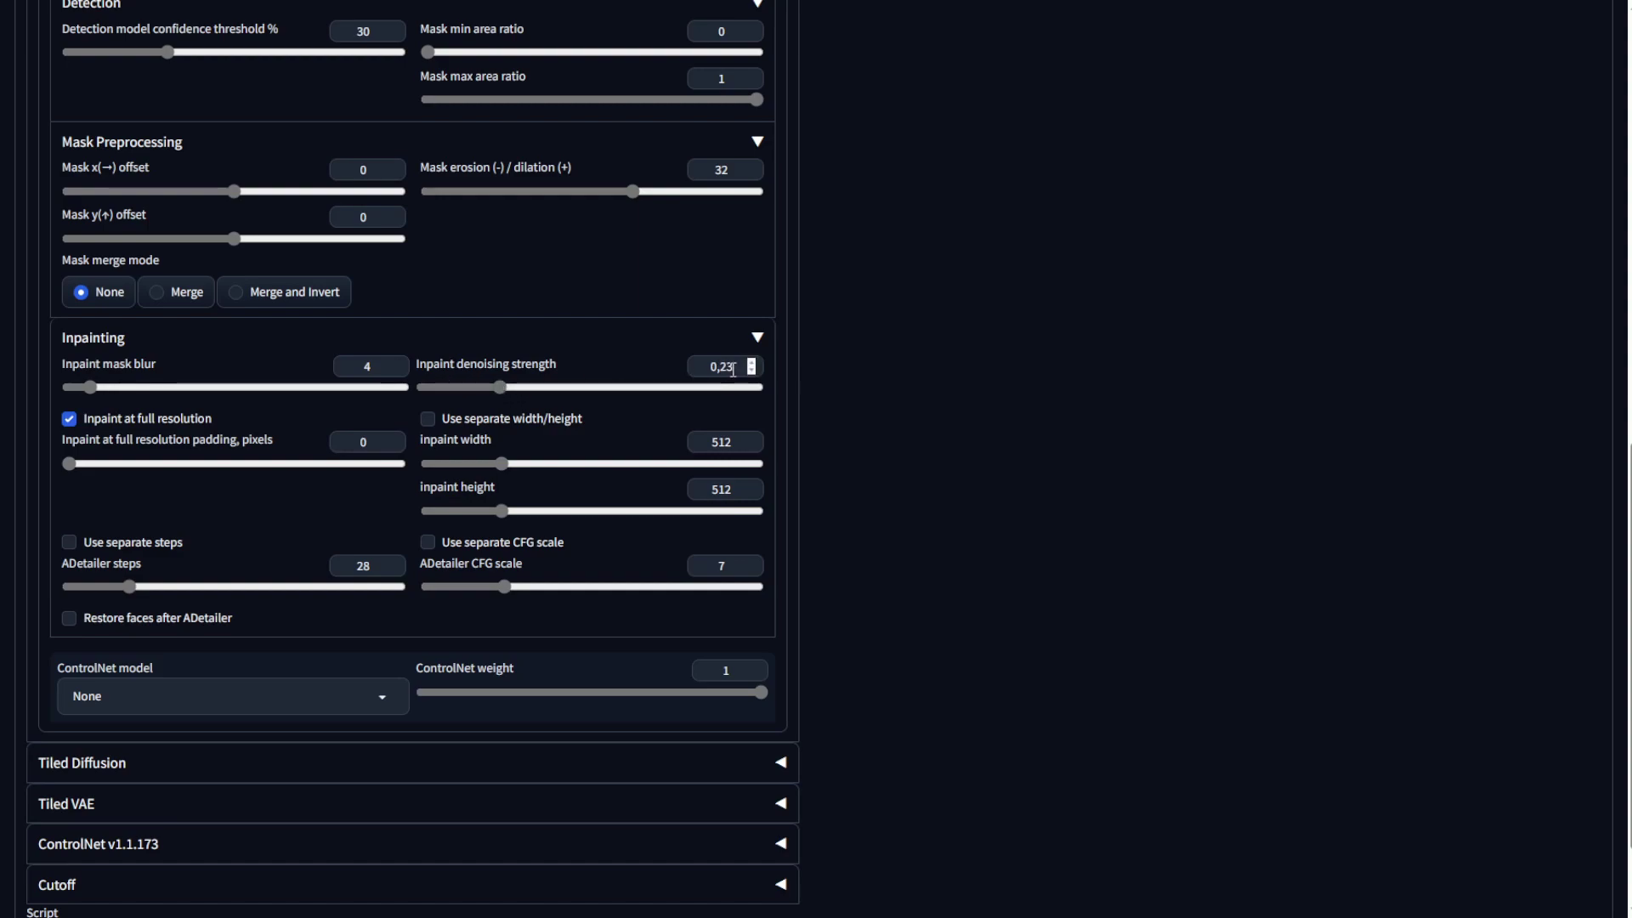
Step: Check After Detailer's ControlNet model choices and open its second model unit
scroll(344, 605, down, 2)
click(353, 584)
click(947, 544)
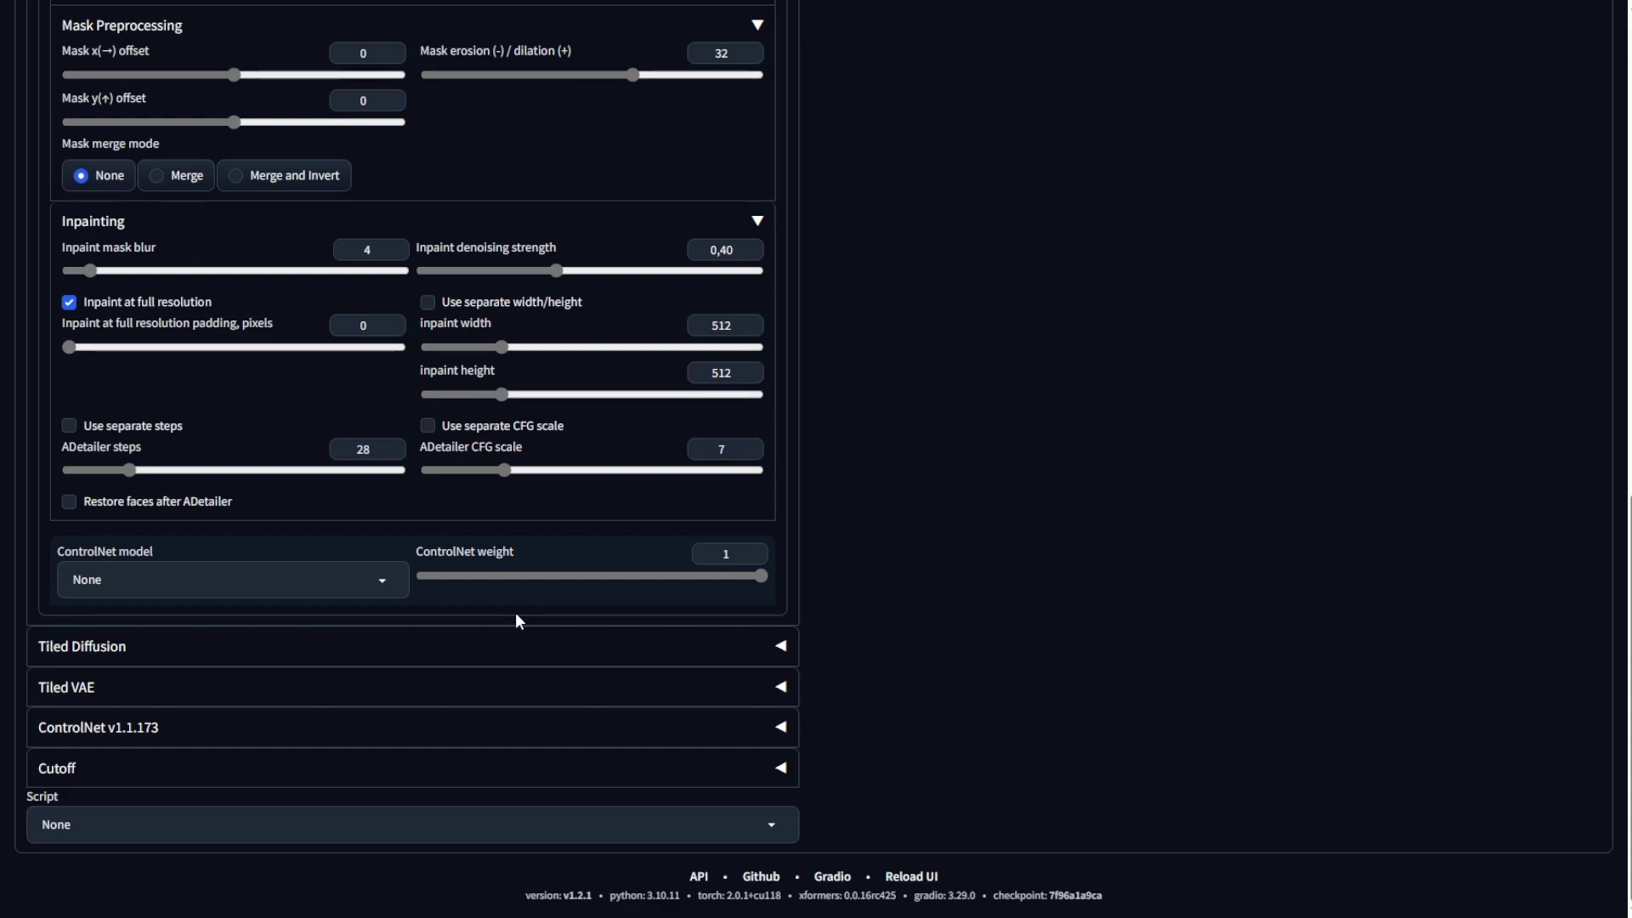
scroll(436, 589, up, 10)
click(116, 451)
Step: Read the shared ChatGPT conversation's three example prompts, the request, and the generated prompt and negative prompt
scroll(672, 558, up, 3)
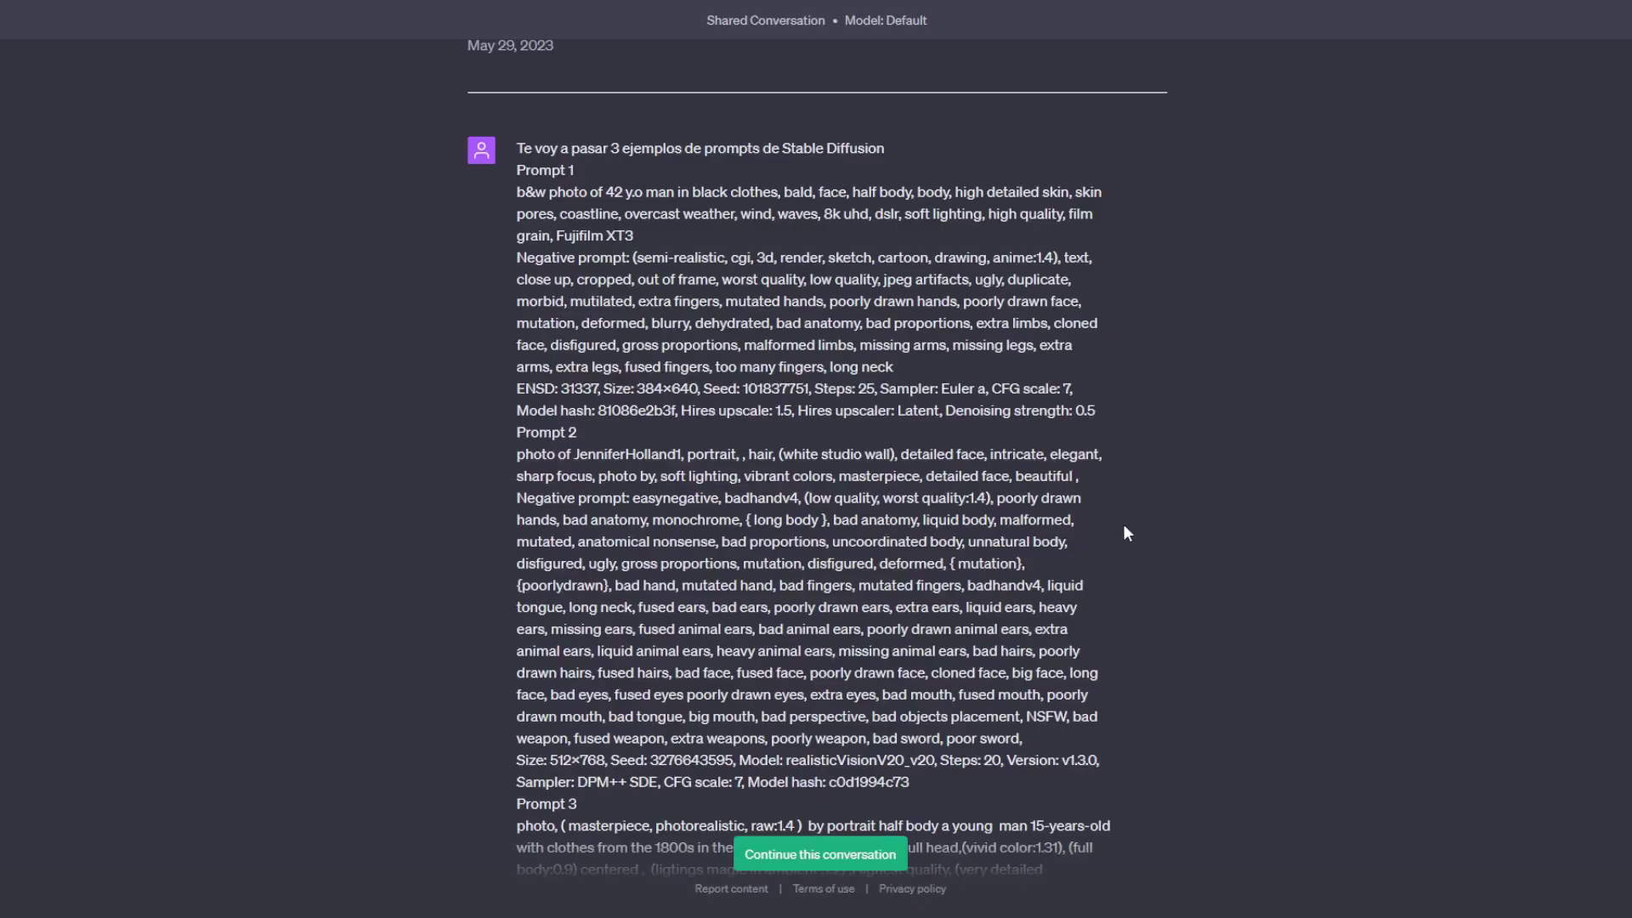
scroll(1124, 522, up, 2)
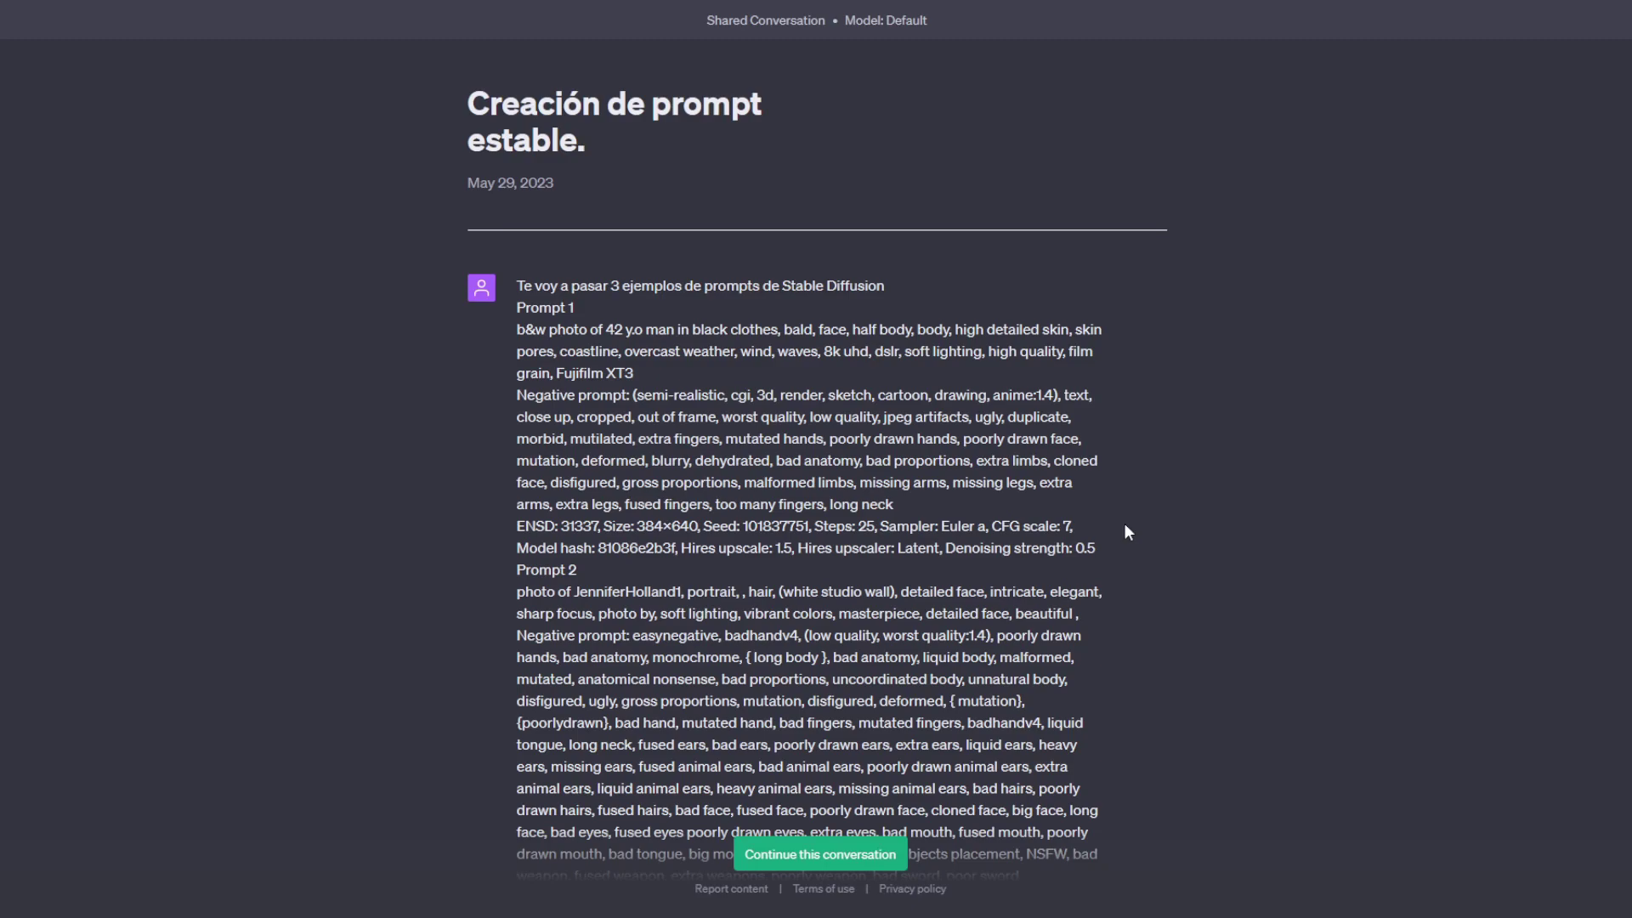
scroll(1126, 525, down, 2)
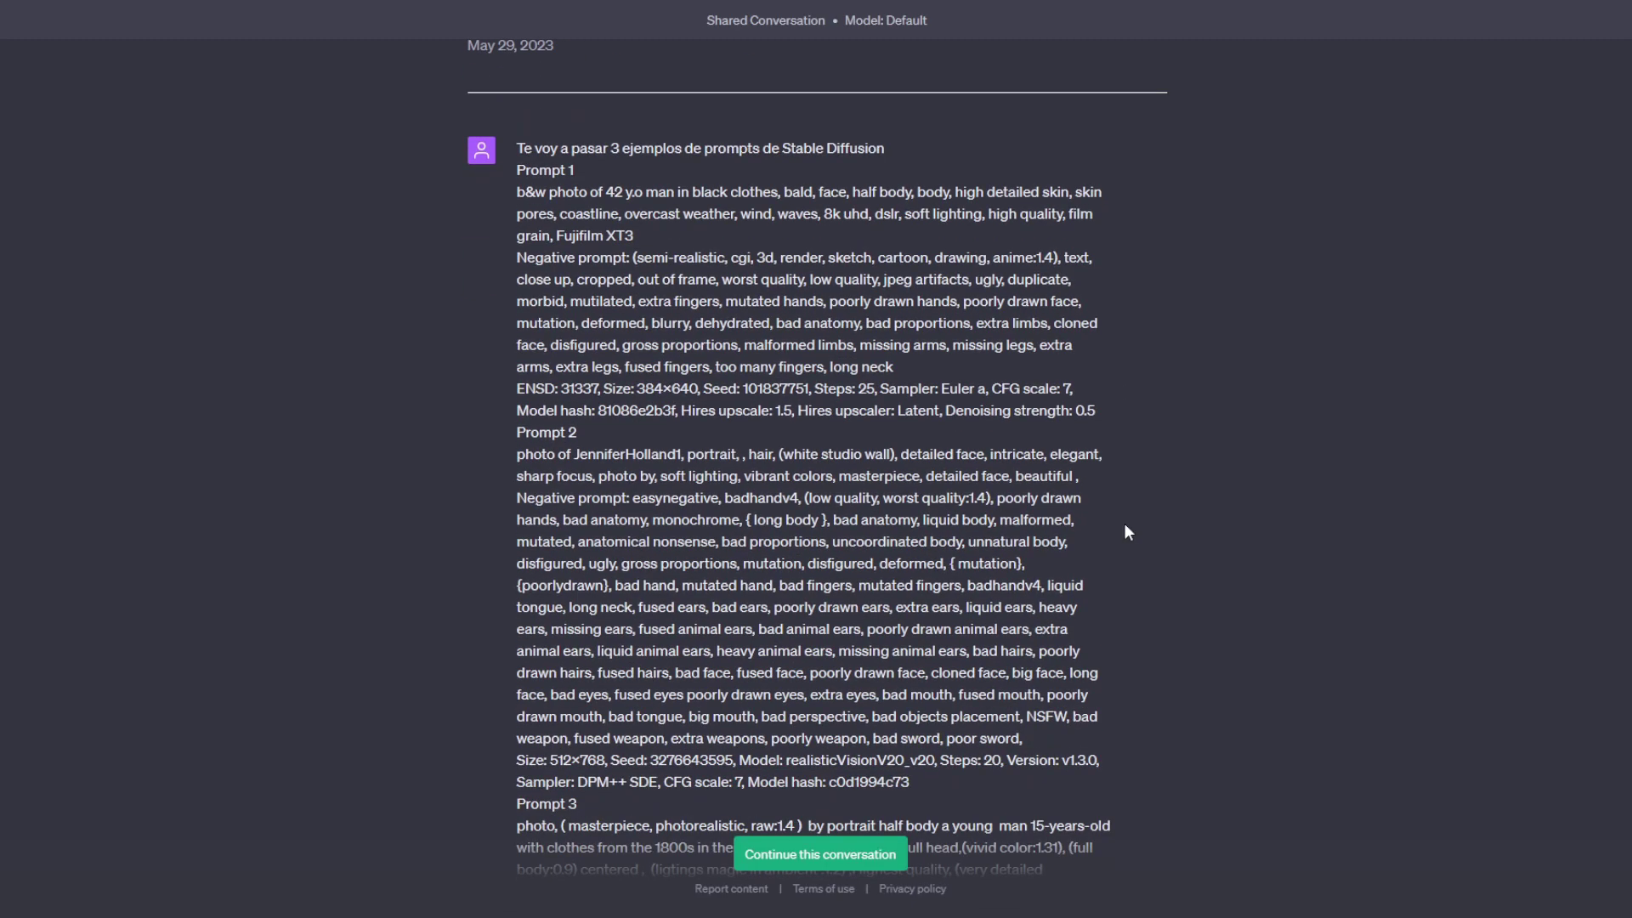
scroll(1125, 526, down, 10)
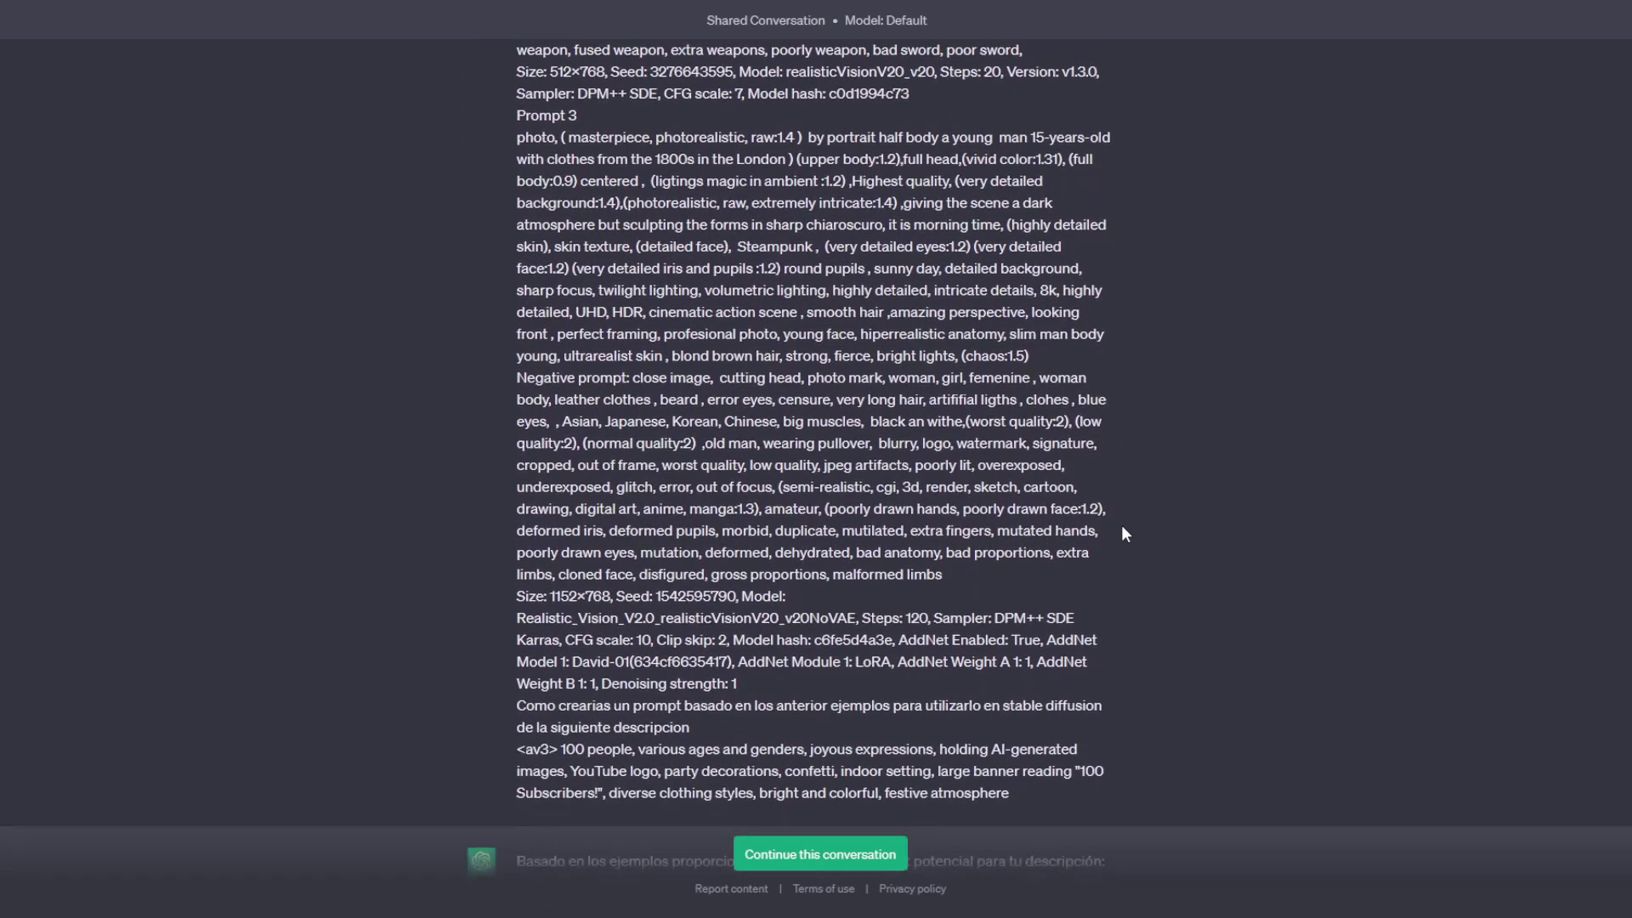
scroll(1122, 533, down, 3)
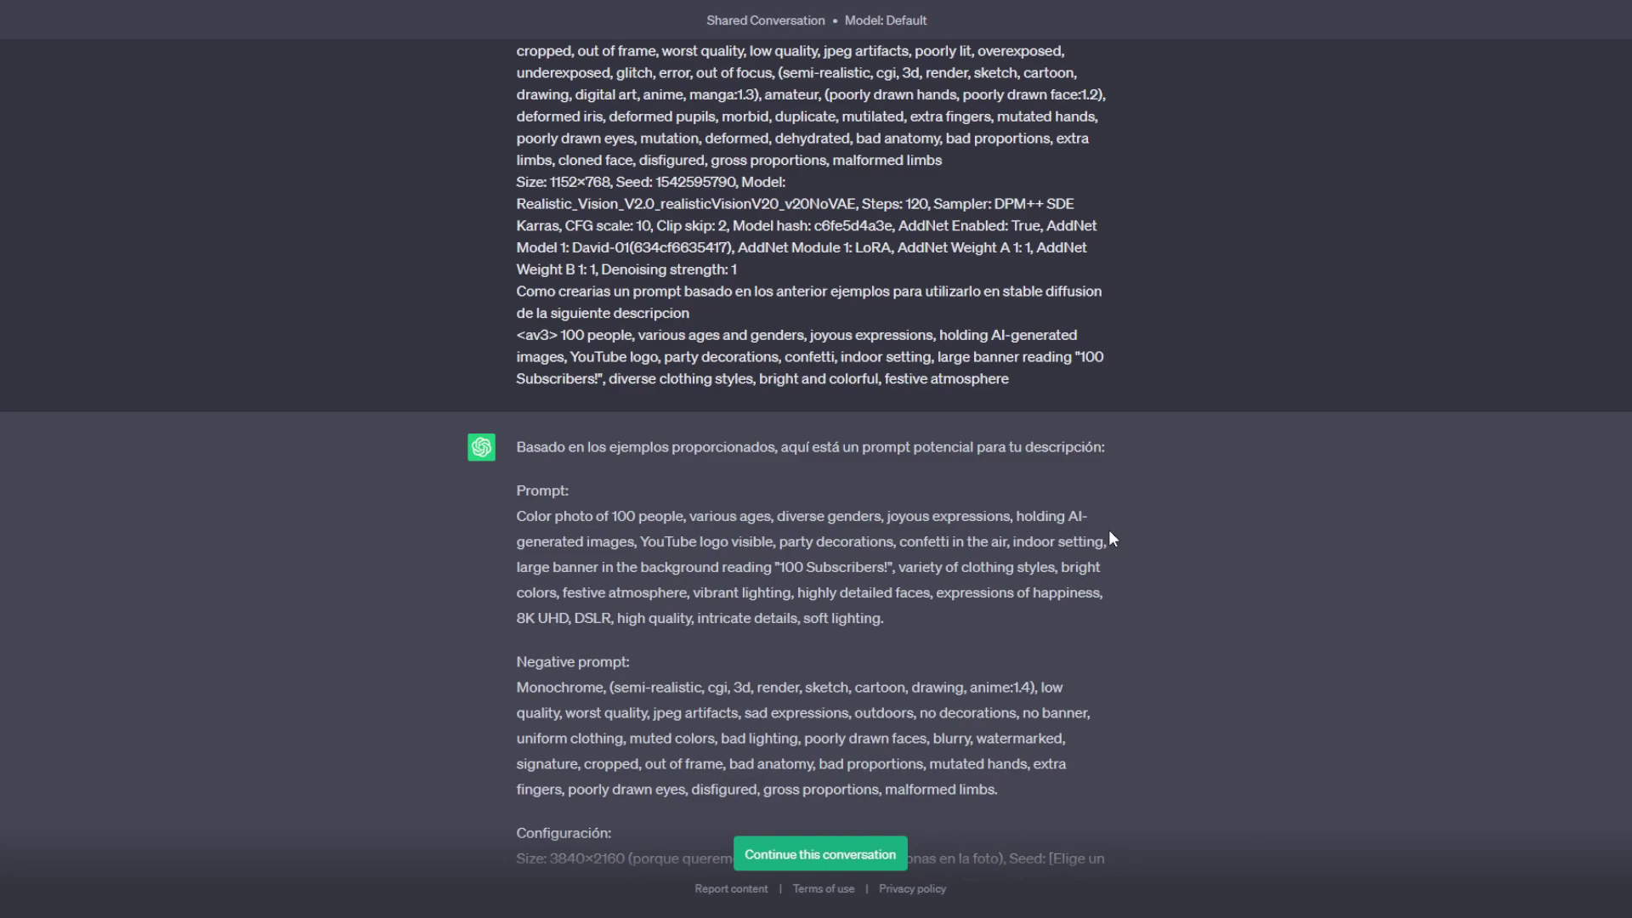
scroll(1110, 532, down, 3)
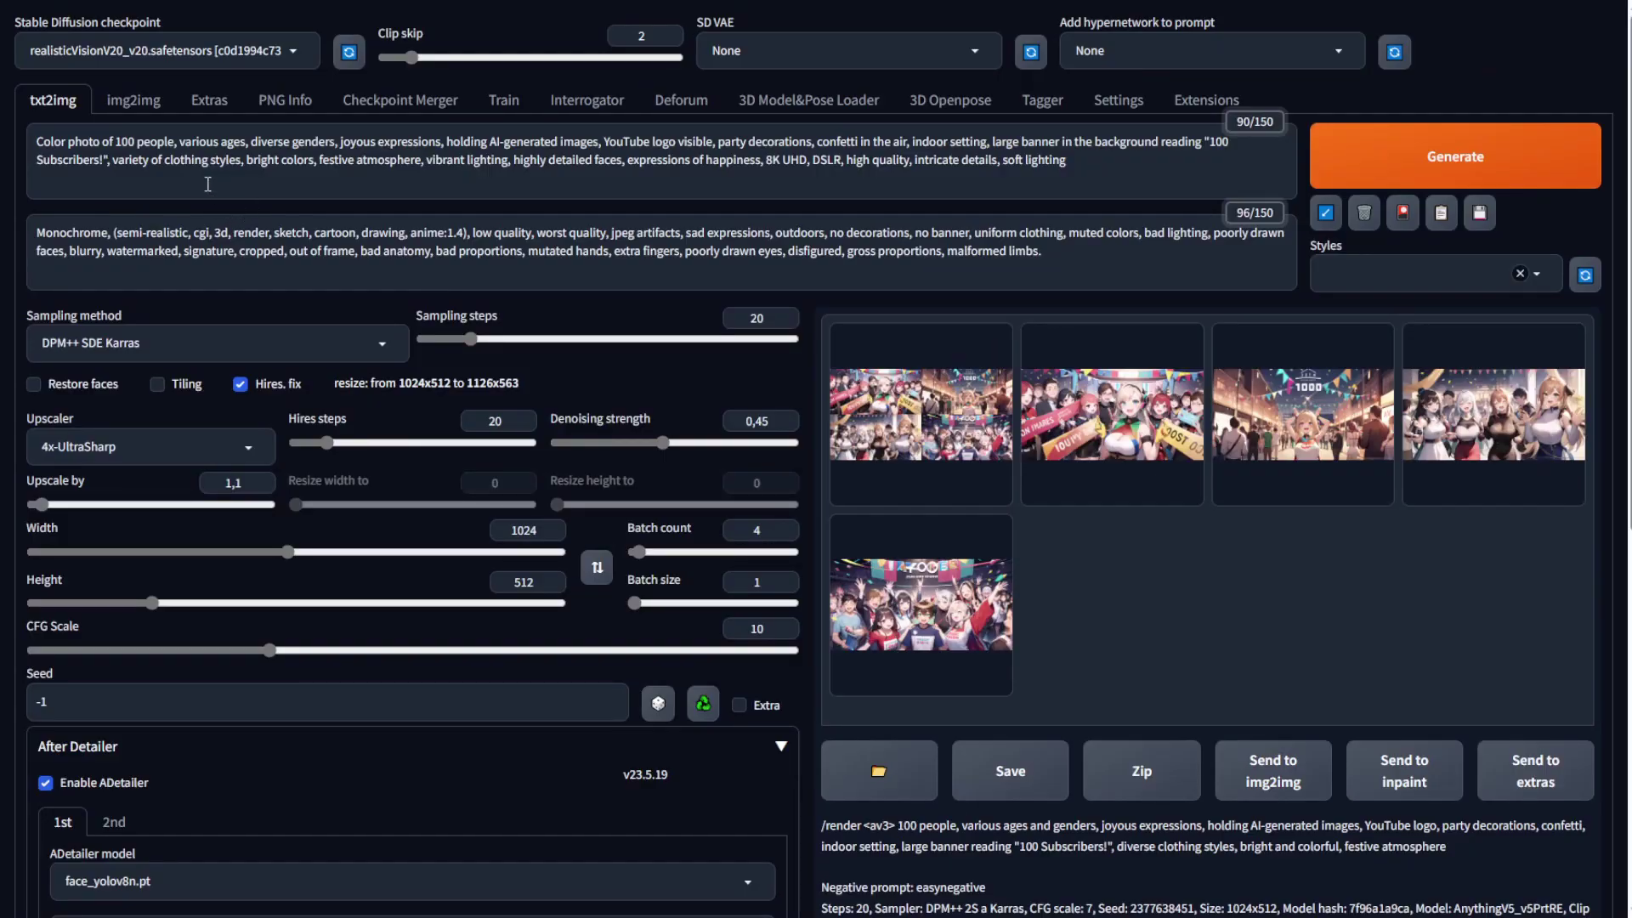
Step: Review the text-to-image generation settings and the models set in both After Detailer units
scroll(220, 396, down, 2)
scroll(221, 393, down, 2)
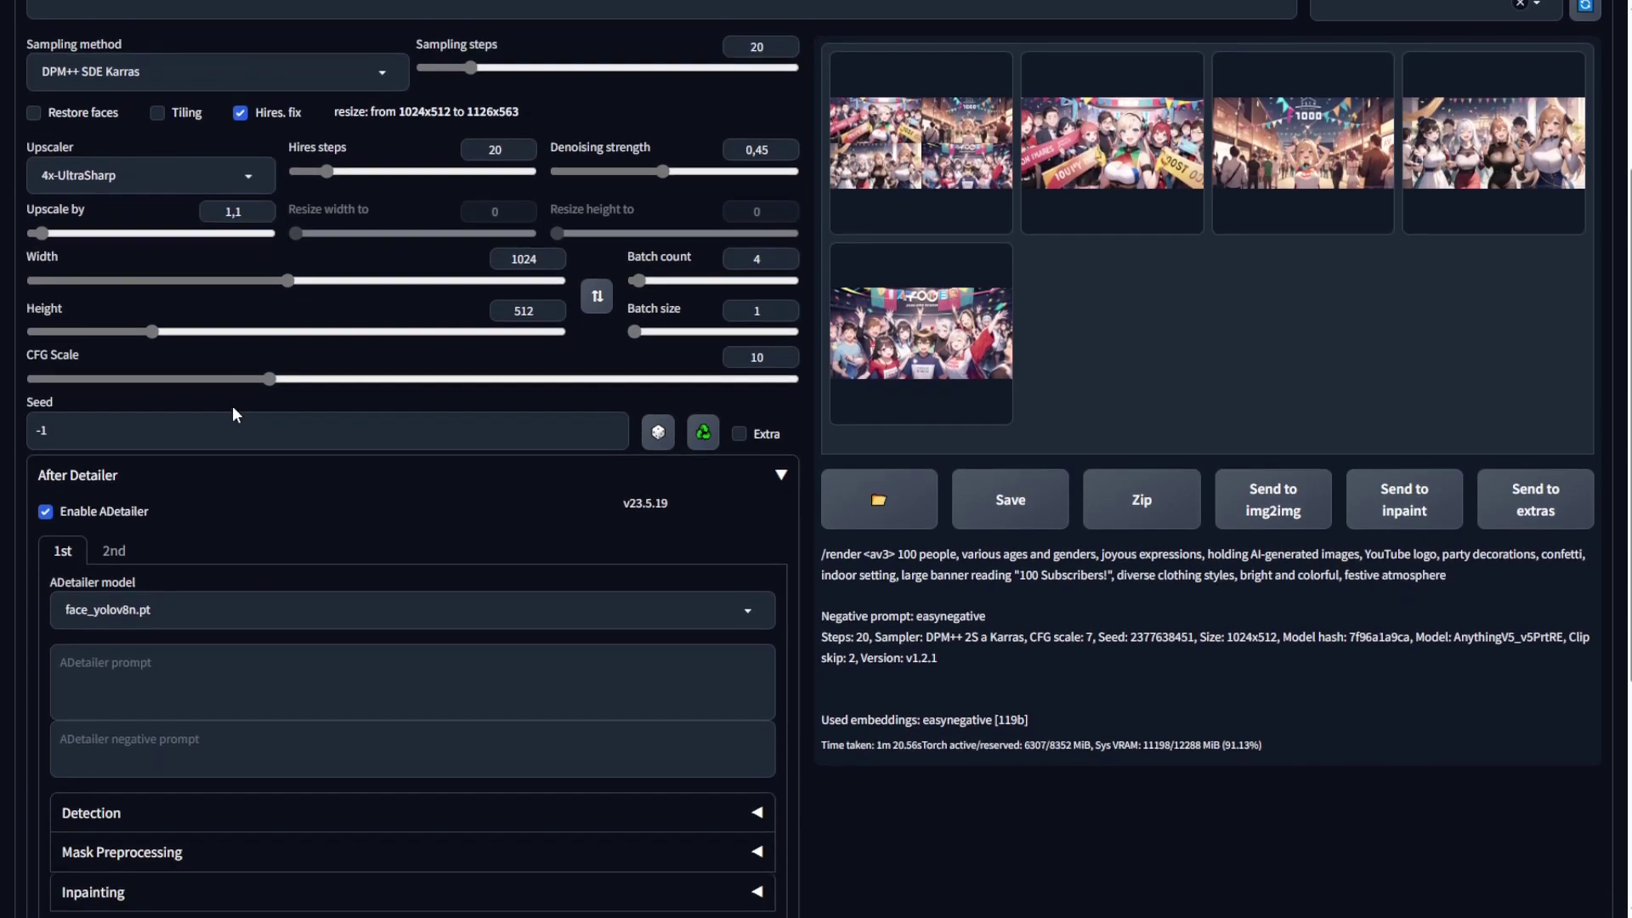
click(112, 547)
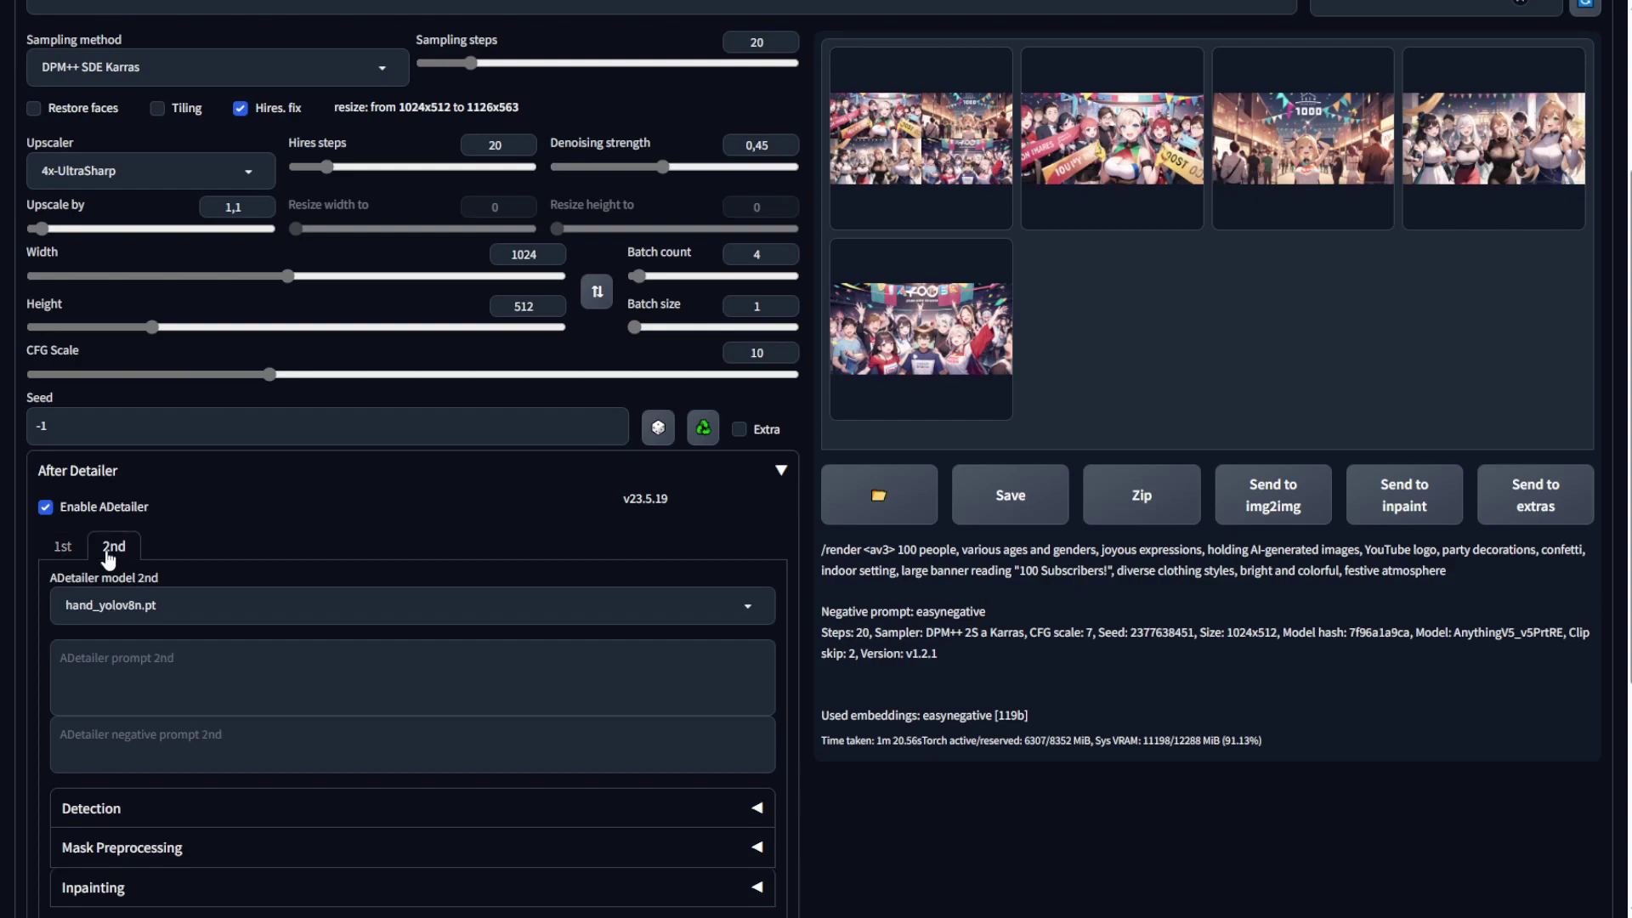
click(84, 550)
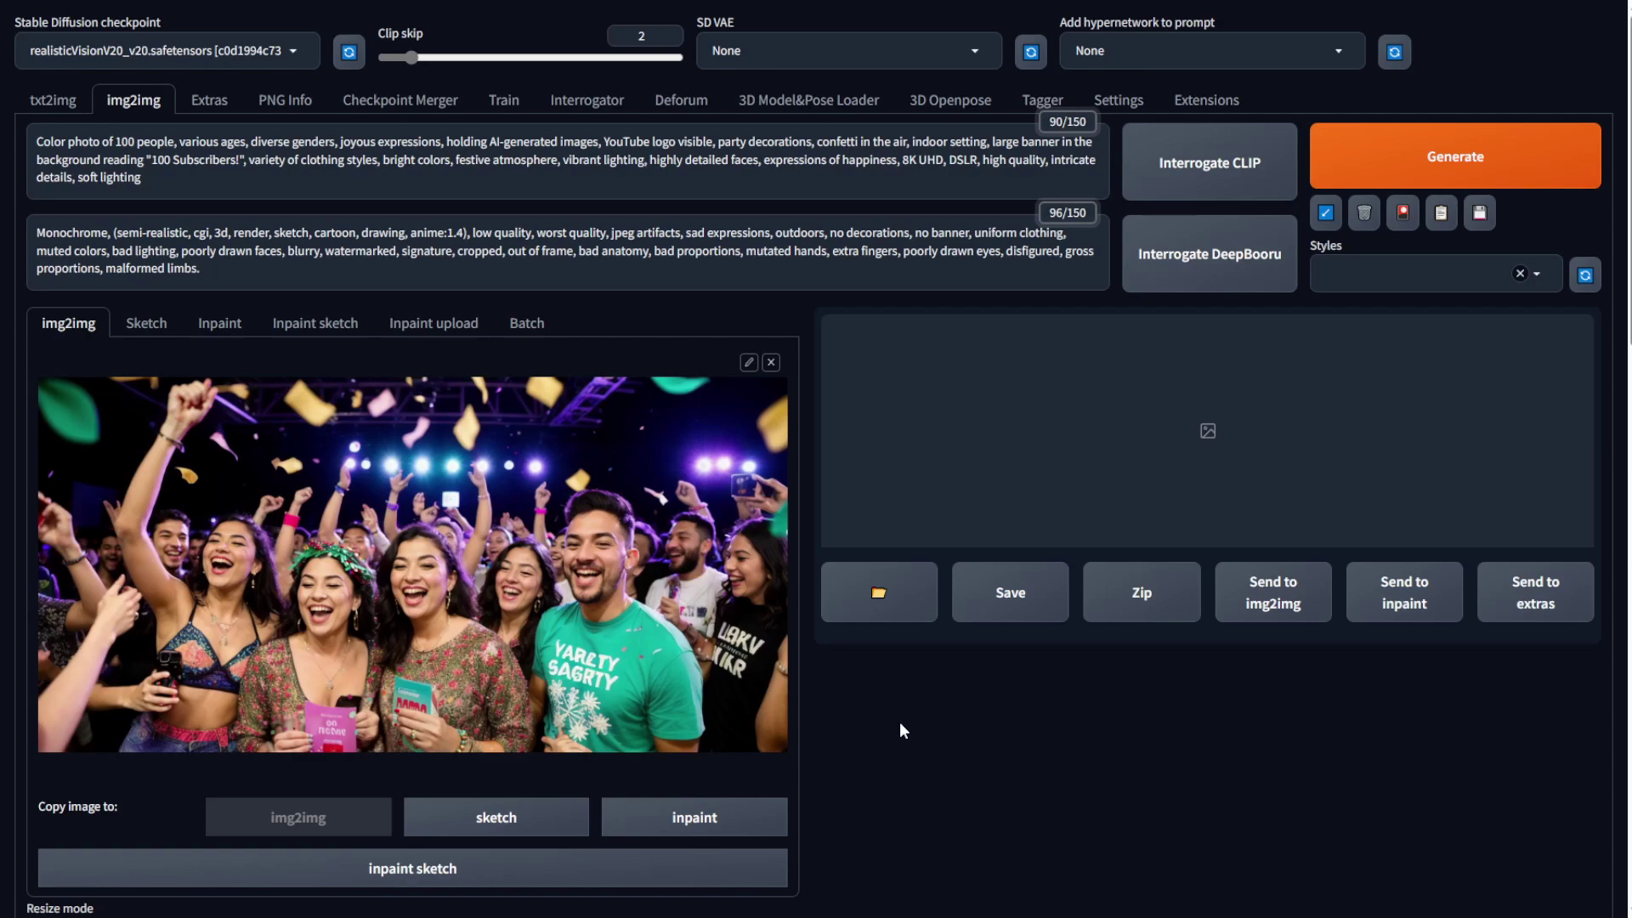
Step: Enable ControlNet Unit 0 for the image-to-image party photo, with Low VRAM and Pixel Perfect on and the tile_resample preprocessor
scroll(896, 719, down, 3)
scroll(787, 705, down, 3)
scroll(790, 712, down, 4)
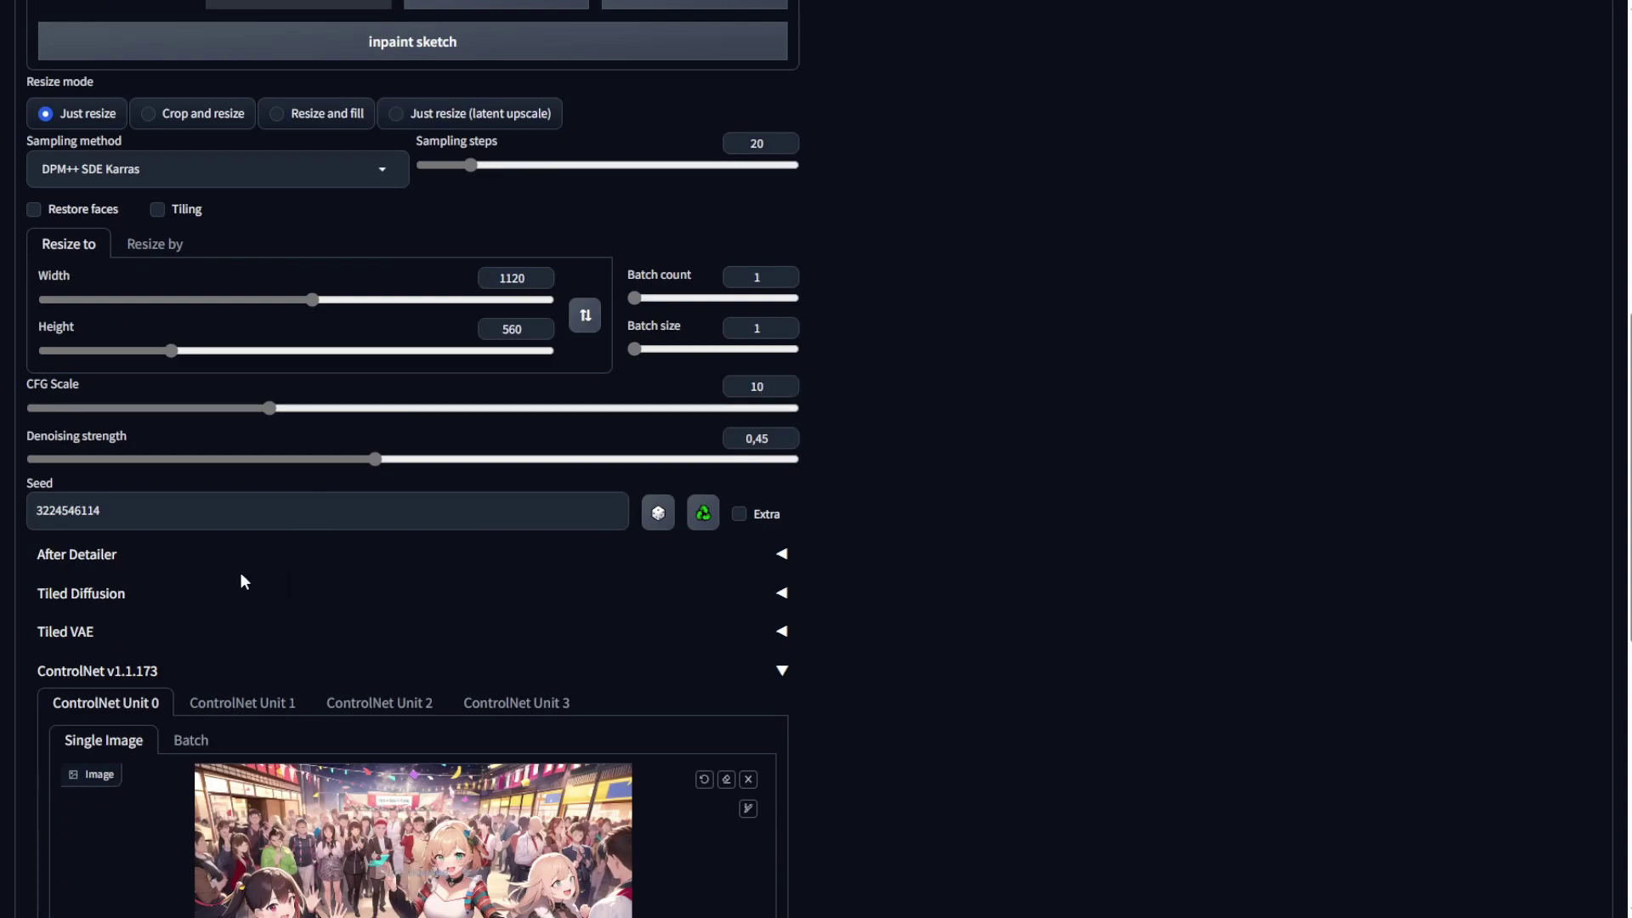
scroll(244, 581, down, 5)
click(72, 663)
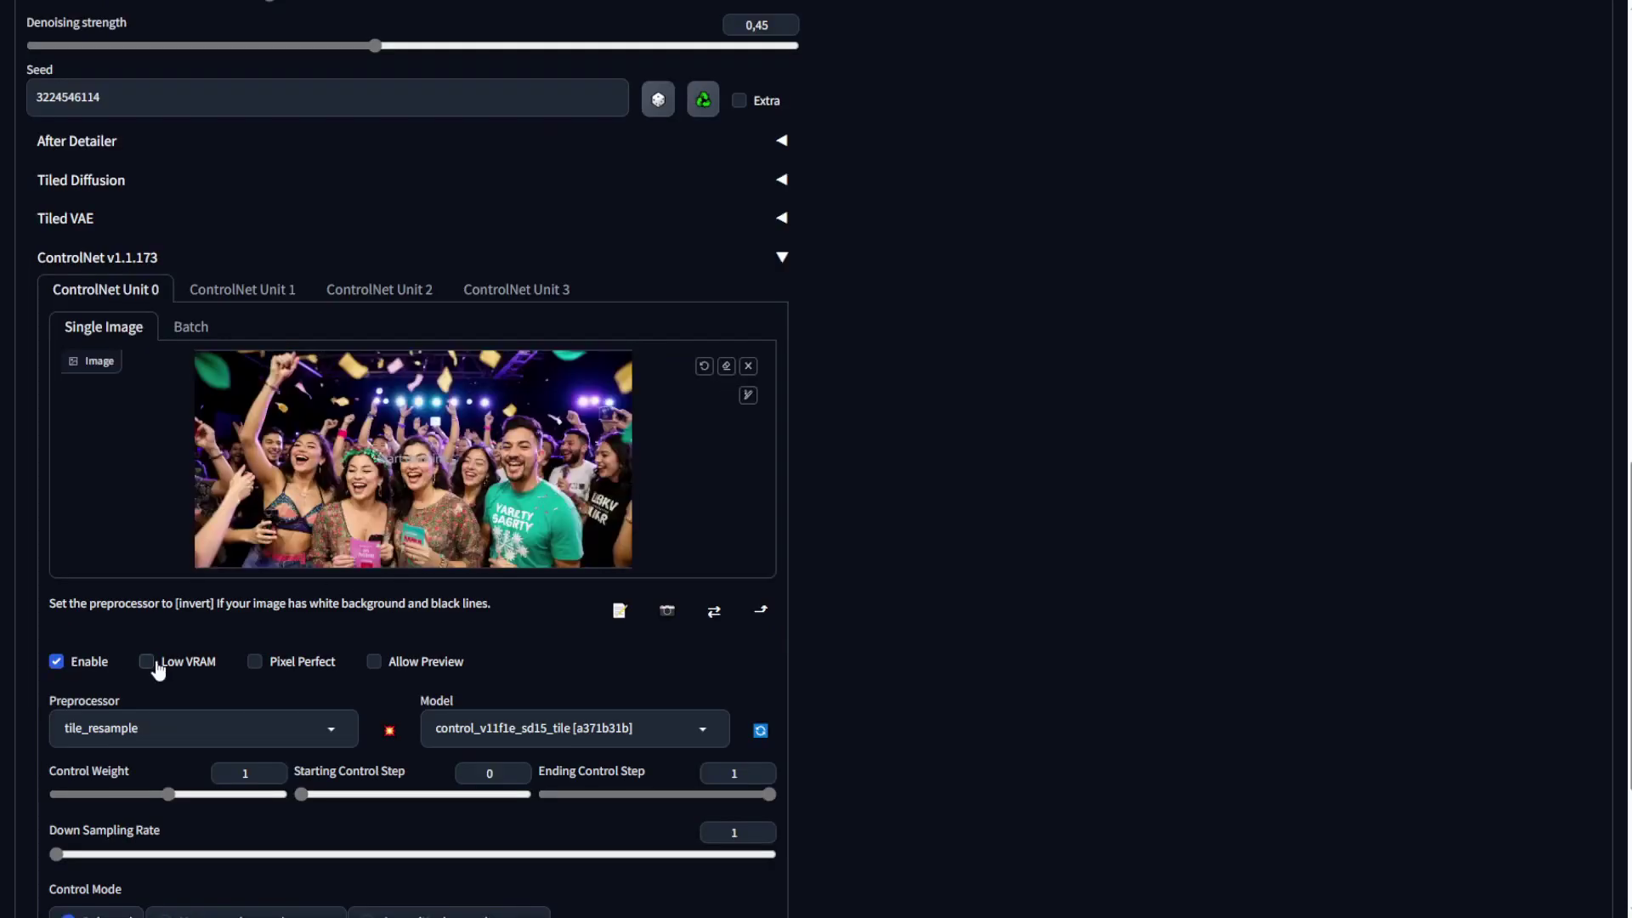
click(177, 666)
click(269, 664)
click(223, 729)
Step: Set ControlNet Unit 0's control mode to "ControlNet is more important"
scroll(963, 704, down, 3)
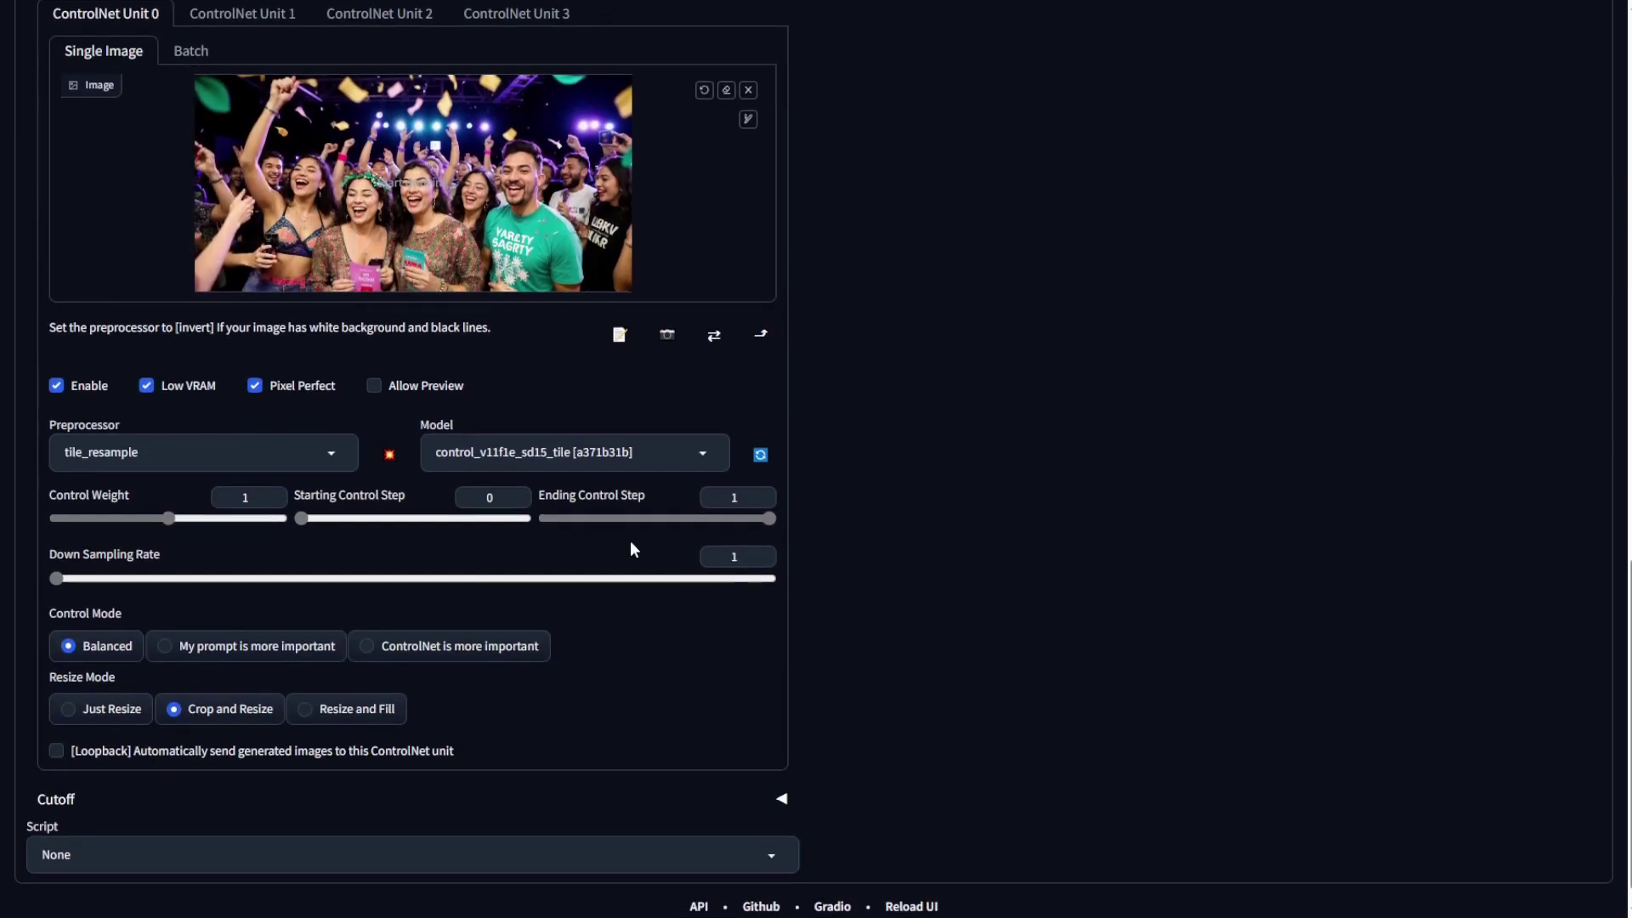
click(402, 659)
scroll(187, 748, down, 1)
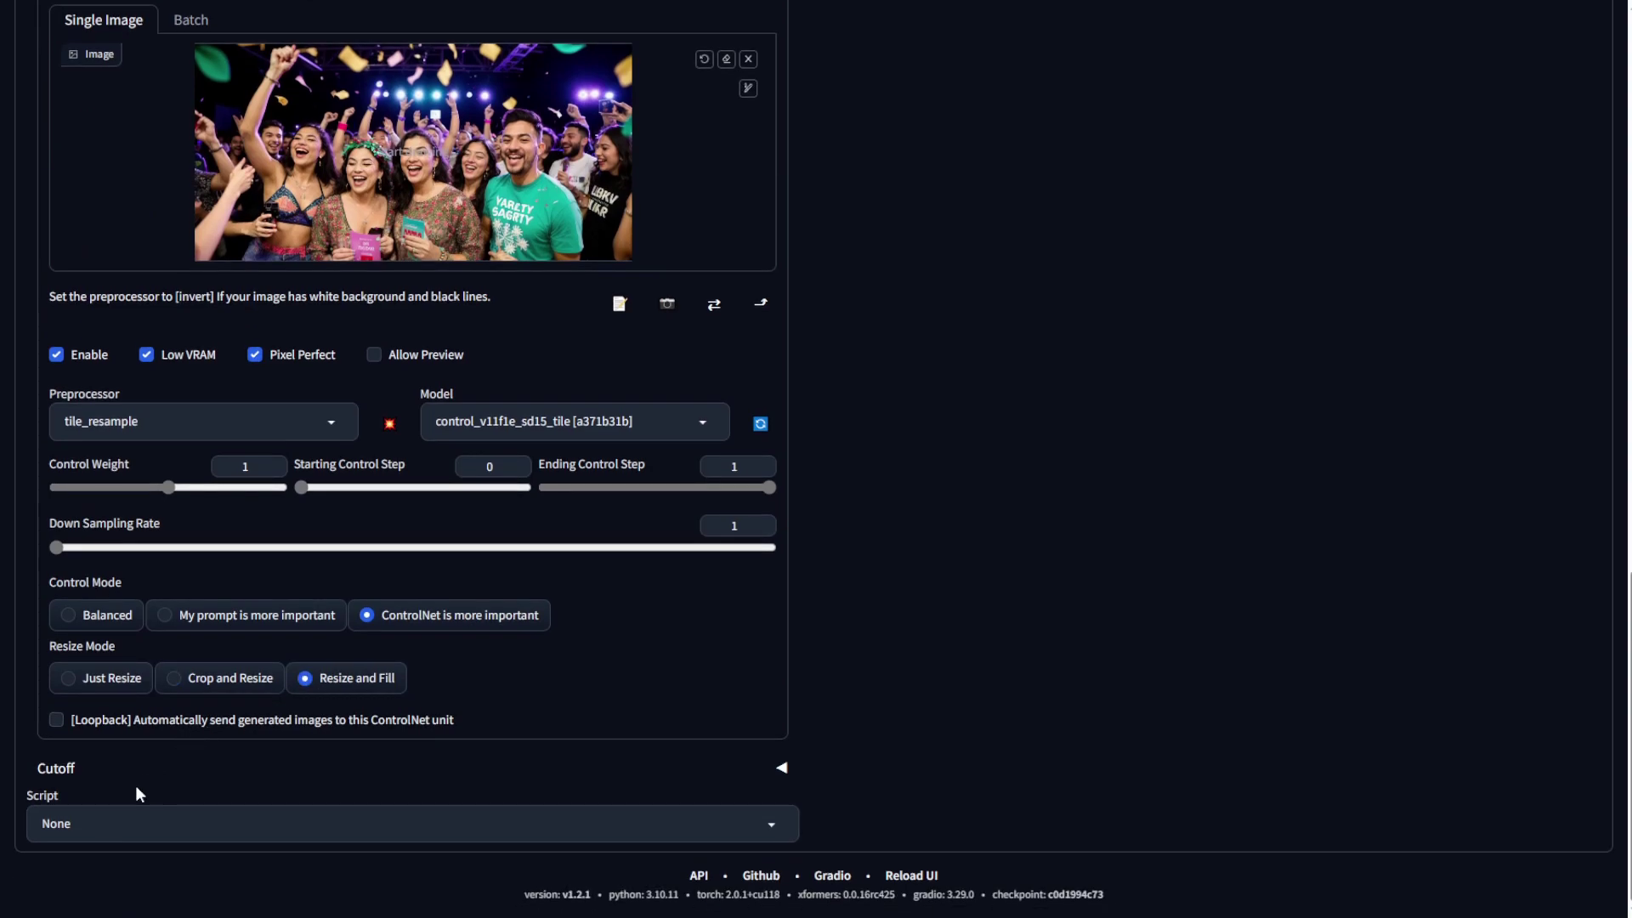
Step: Choose the Ultimate SD upscale script for the image-to-image generation
click(105, 818)
click(114, 792)
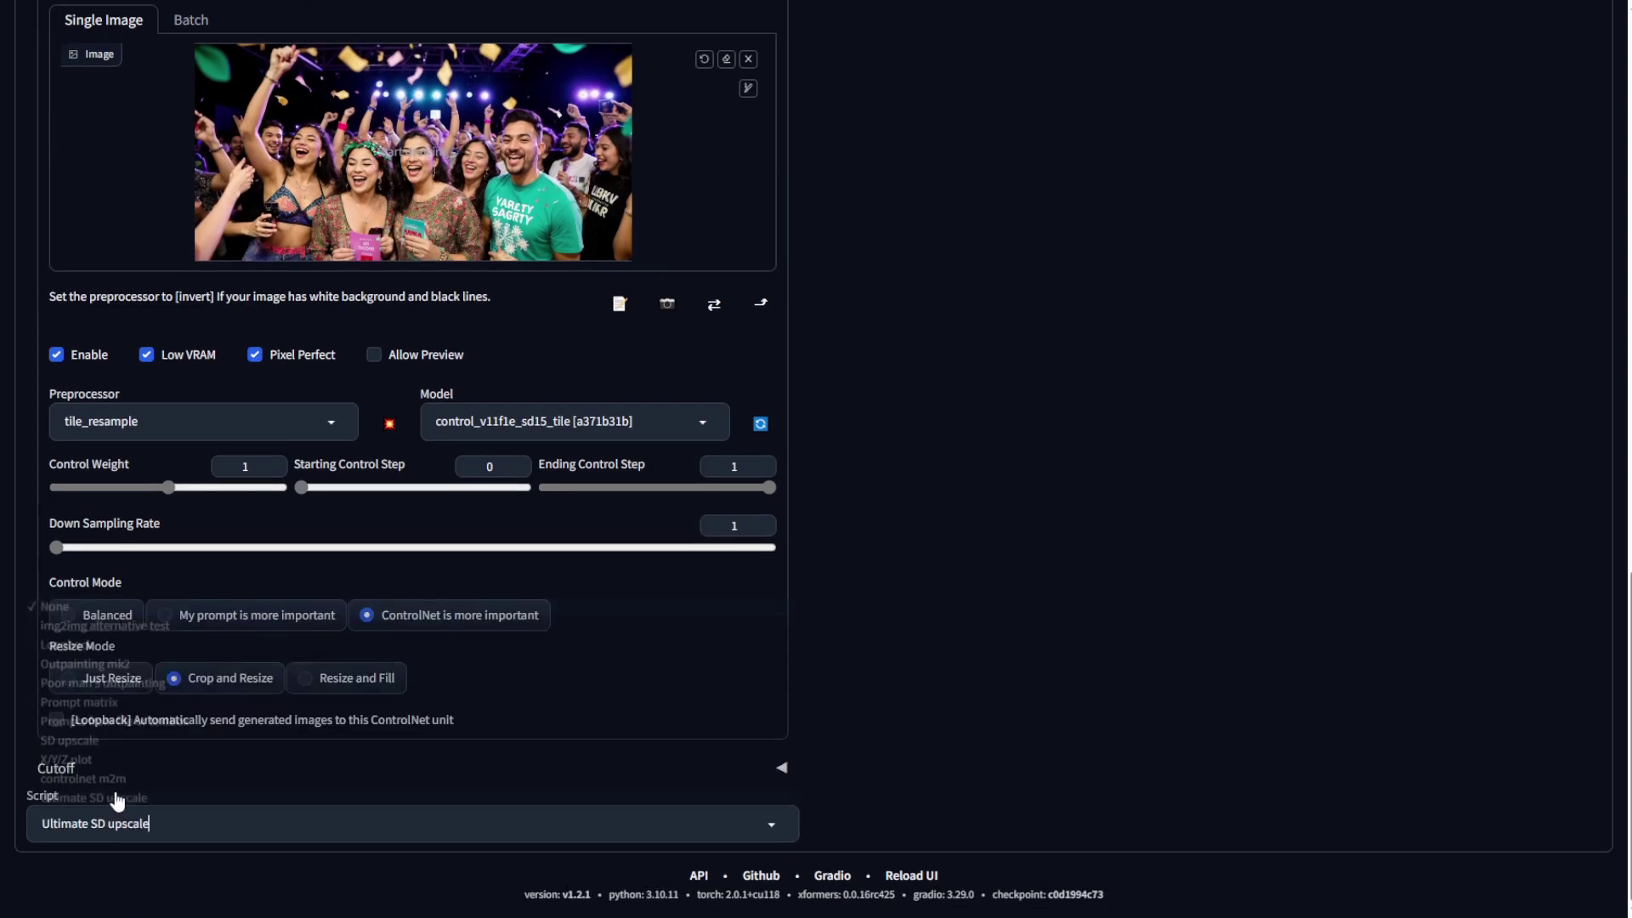
scroll(187, 712, down, 4)
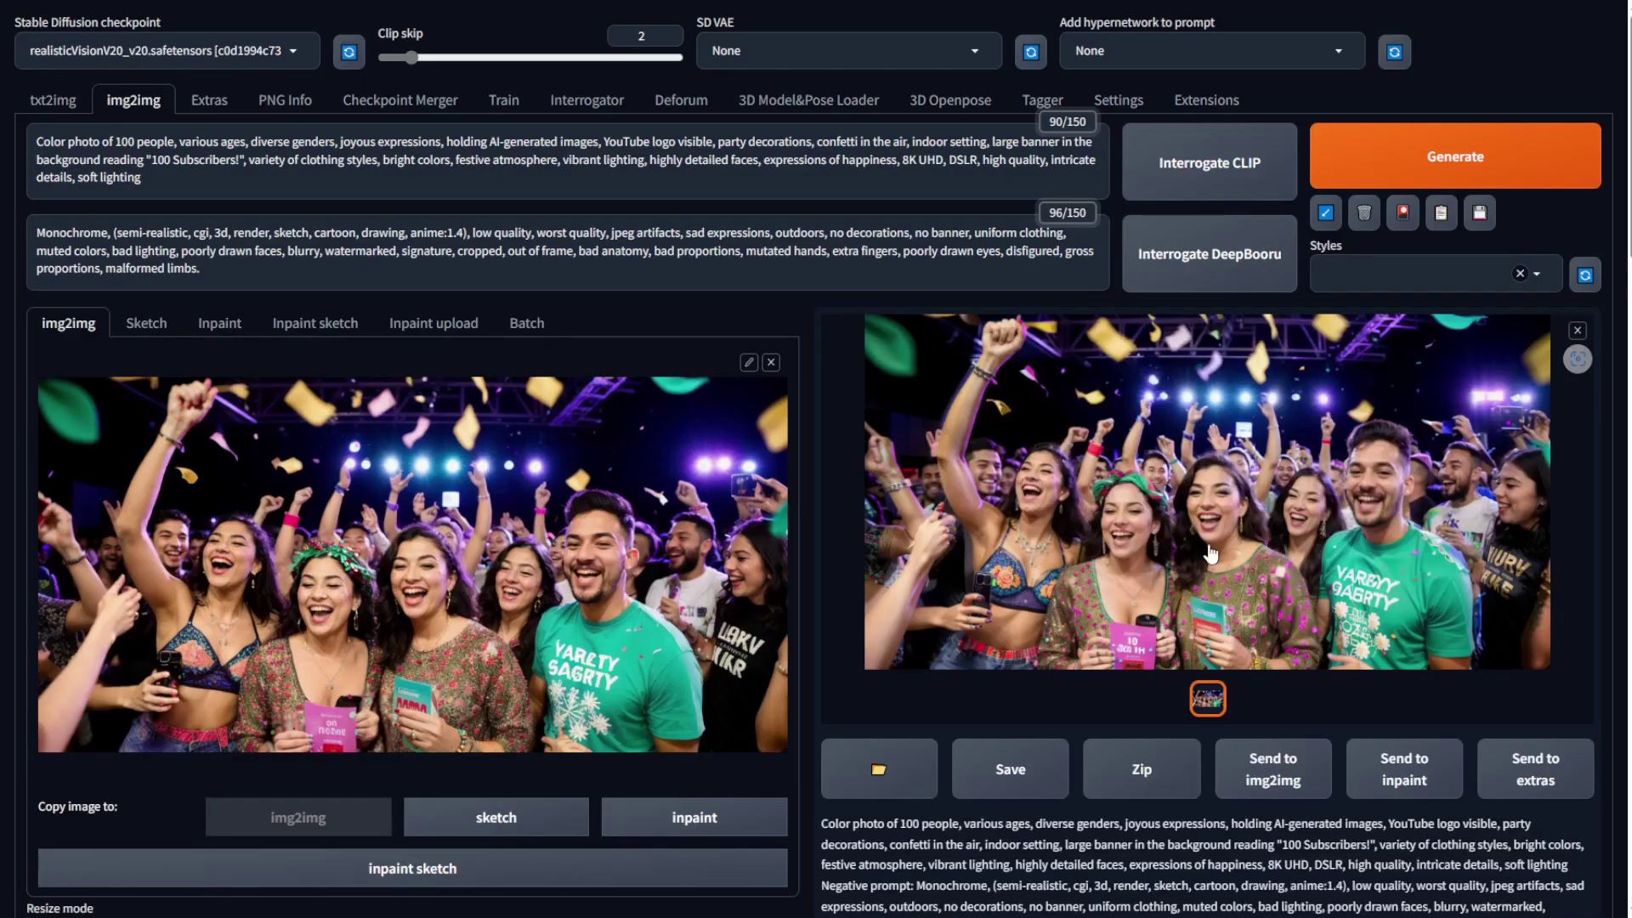
Step: View the generated party image enlarged and check the After Detailer settings used in image-to-image
click(1207, 544)
click(1208, 543)
scroll(721, 544, down, 10)
scroll(721, 544, down, 2)
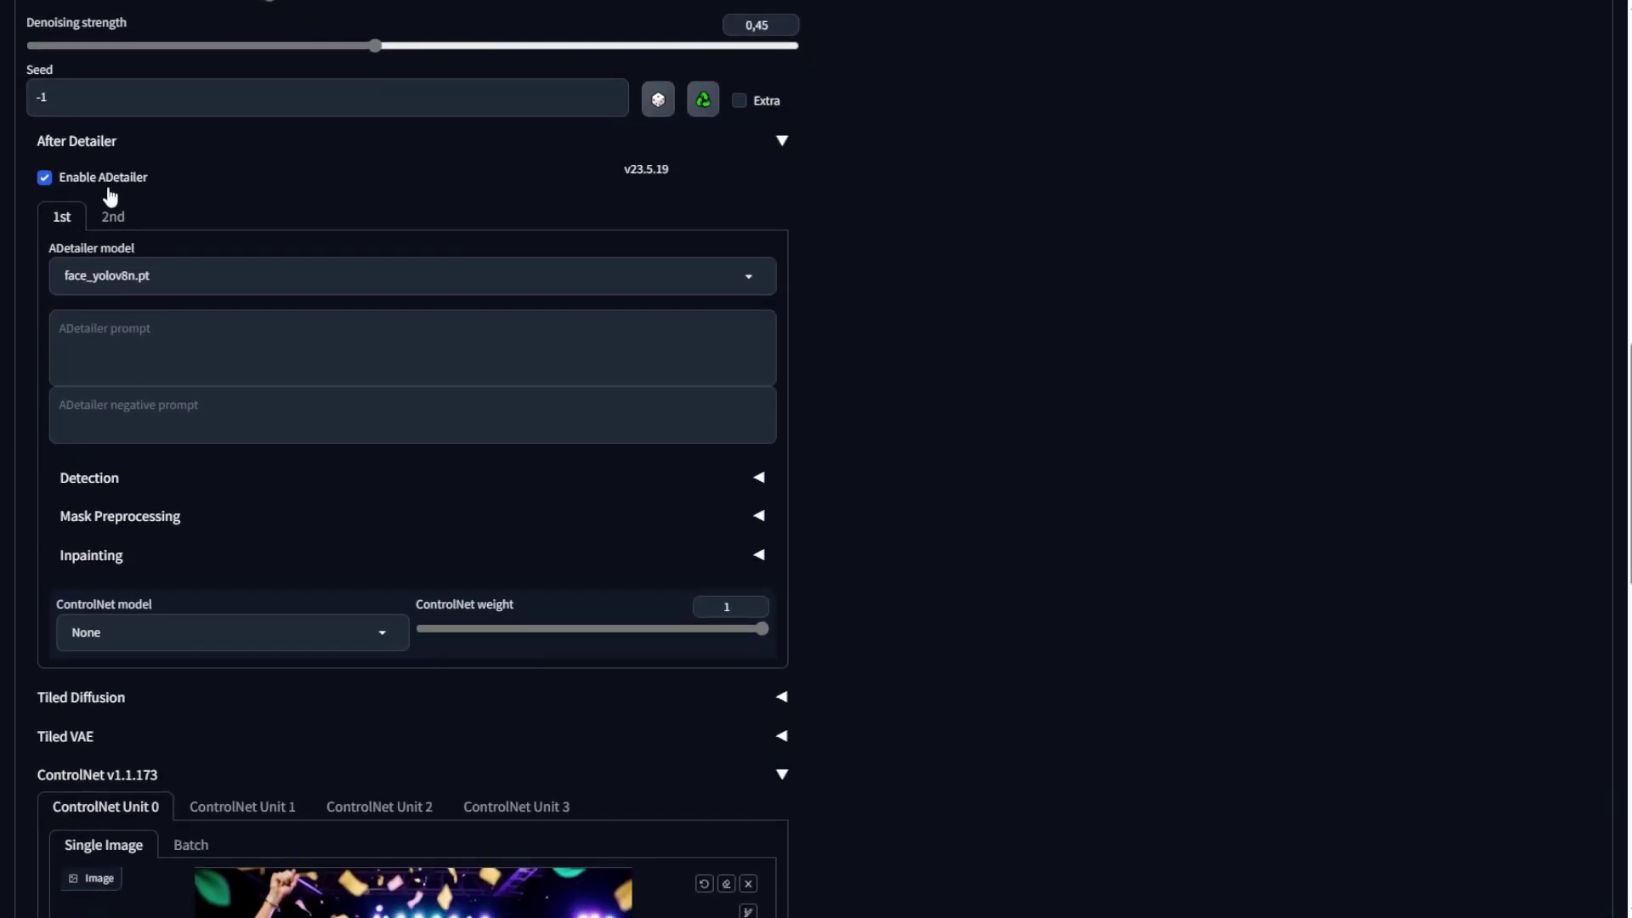
Step: View the generated party image enlarged to inspect the faces, and return to the image-to-image page
scroll(138, 292, up, 3)
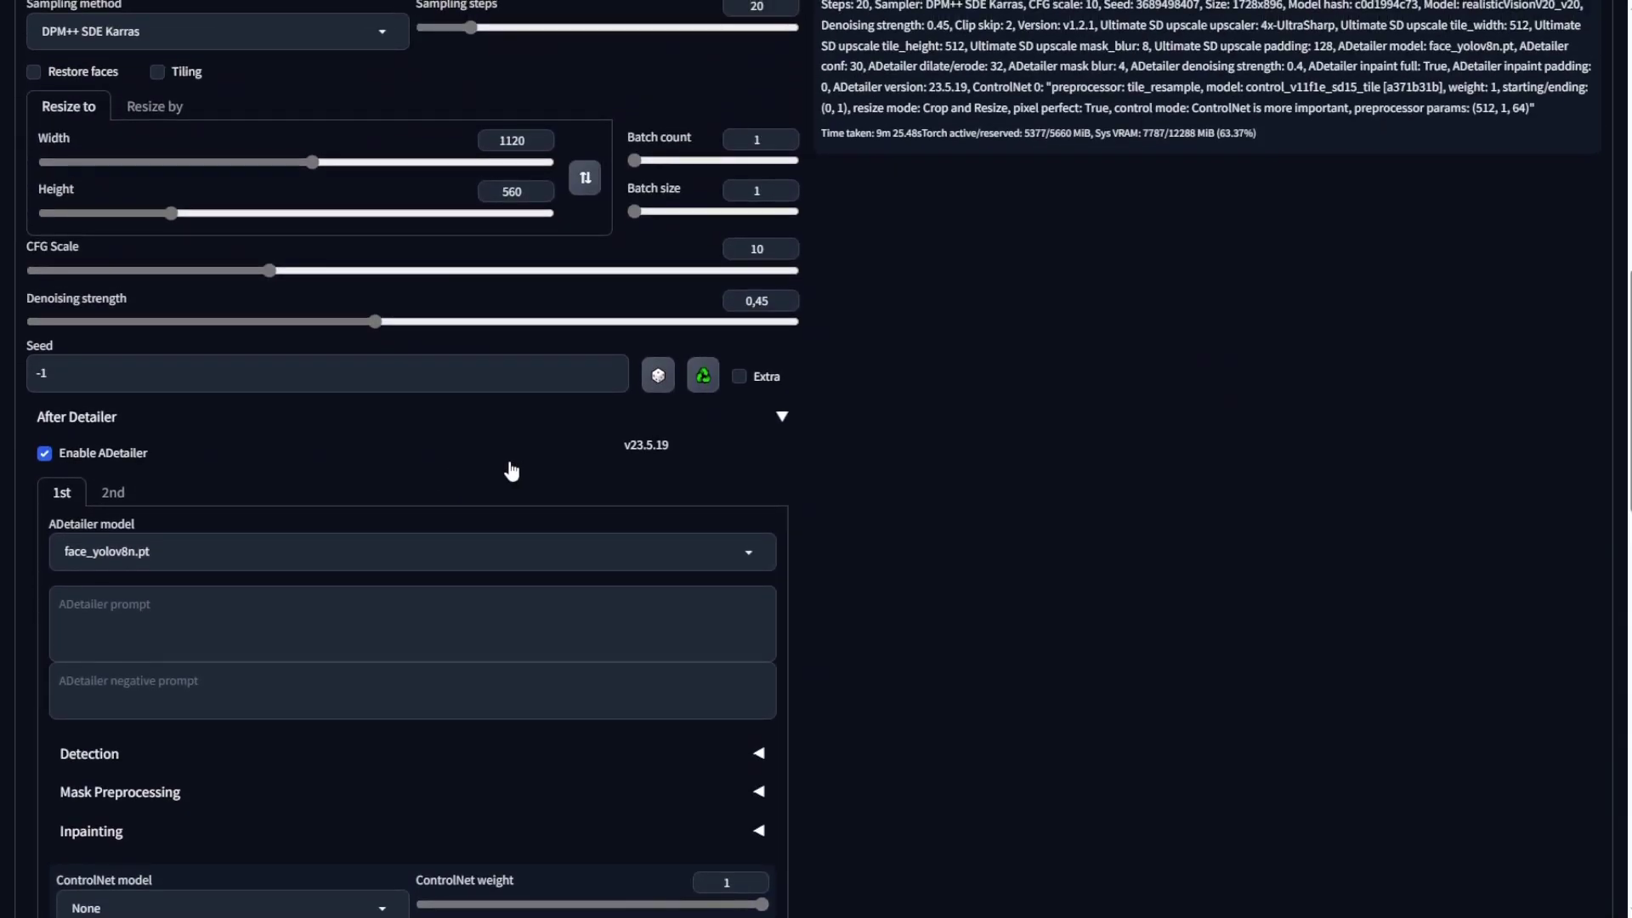
scroll(501, 497, up, 9)
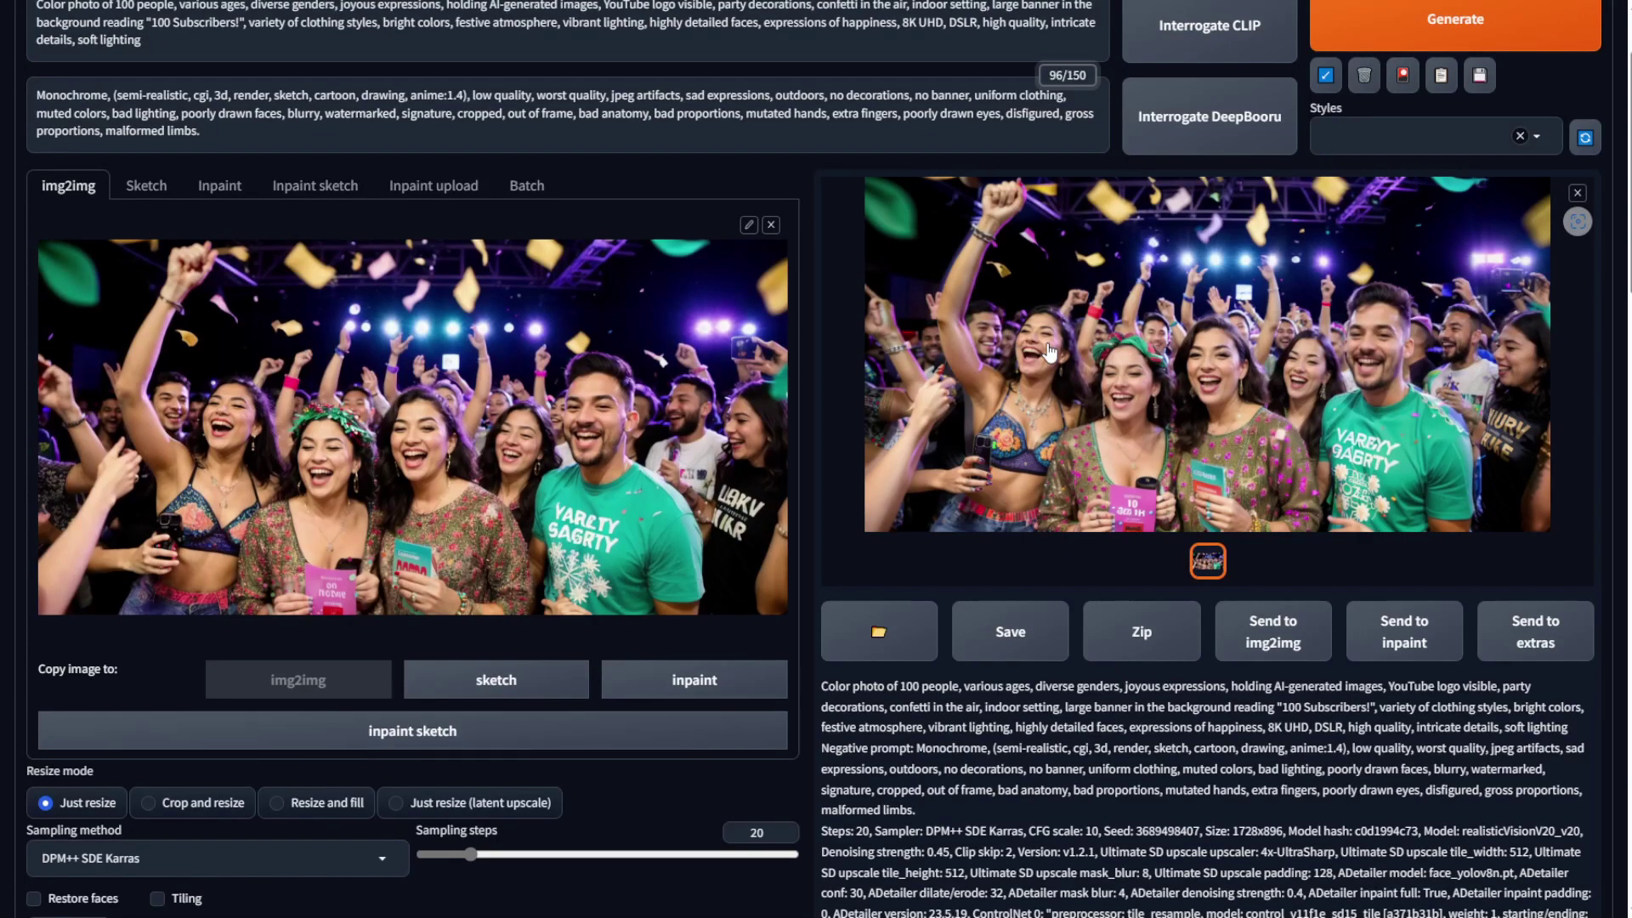
click(1051, 352)
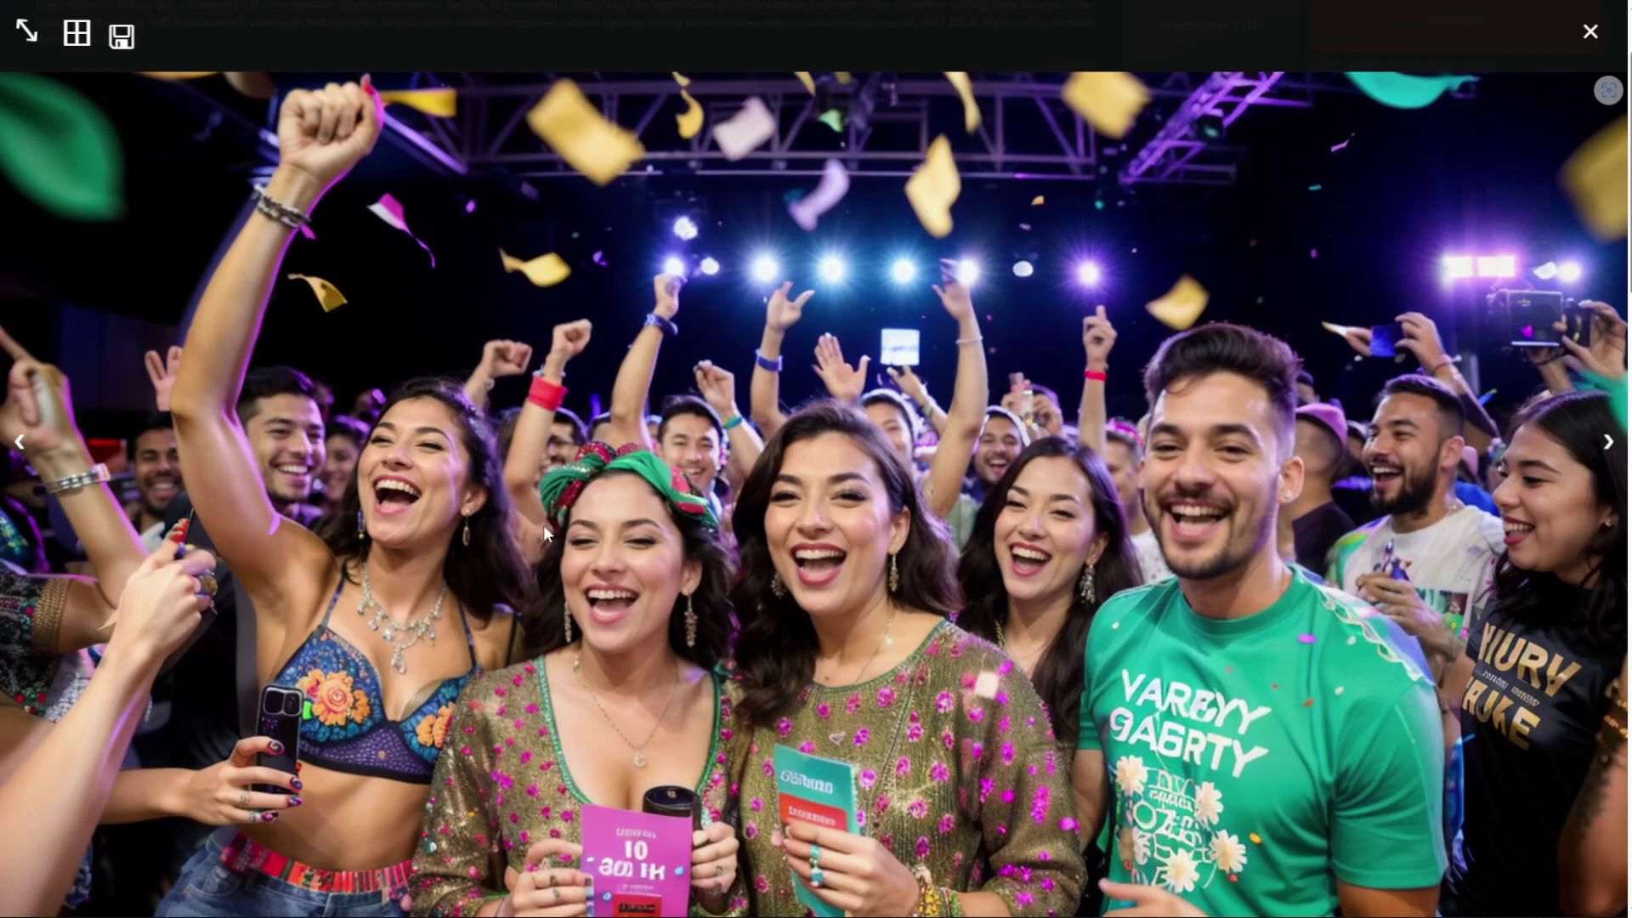
click(1041, 45)
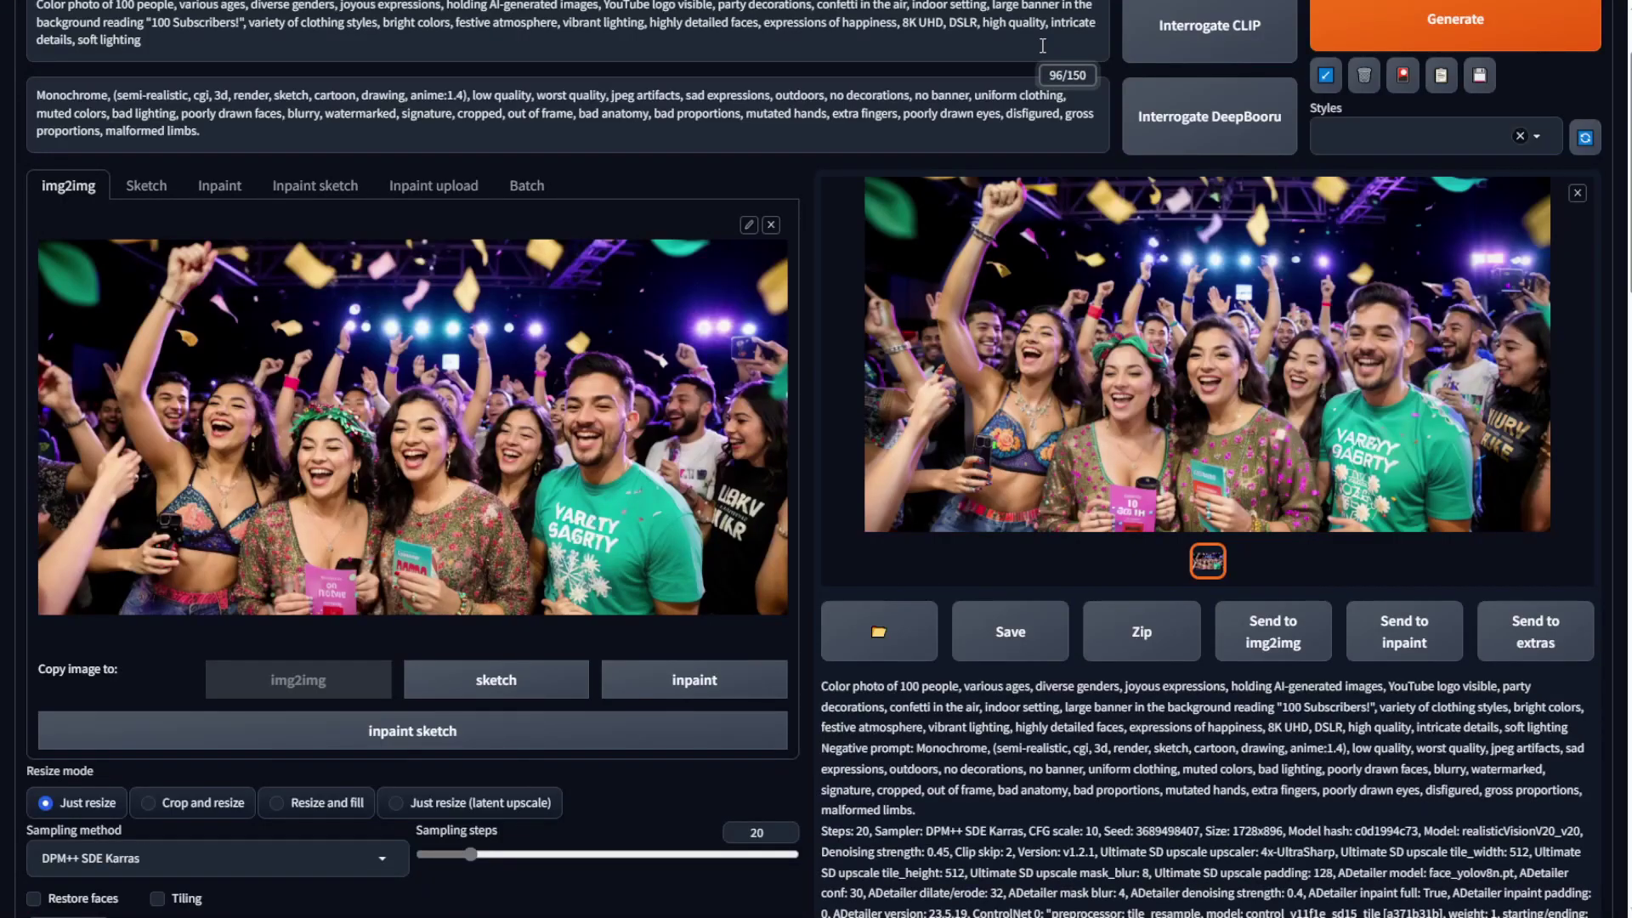
scroll(687, 593, up, 2)
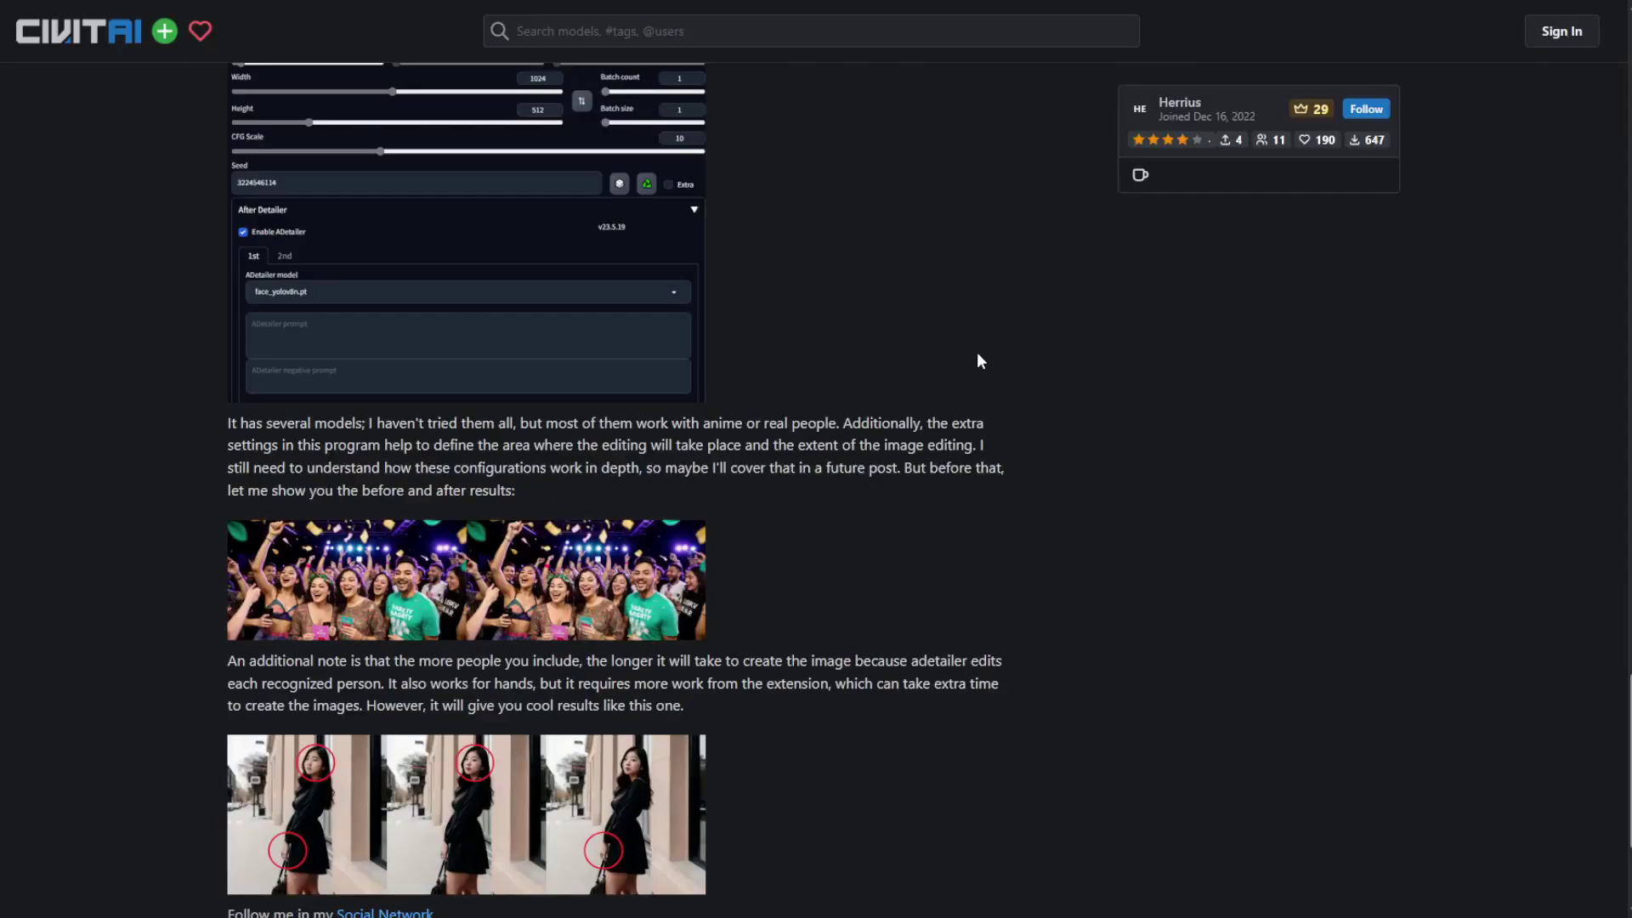
Step: Switch to the Civitai article on inpainting and the Adetailer plugin and look through its text and before-and-after images
scroll(977, 351, down, 10)
scroll(1024, 412, up, 10)
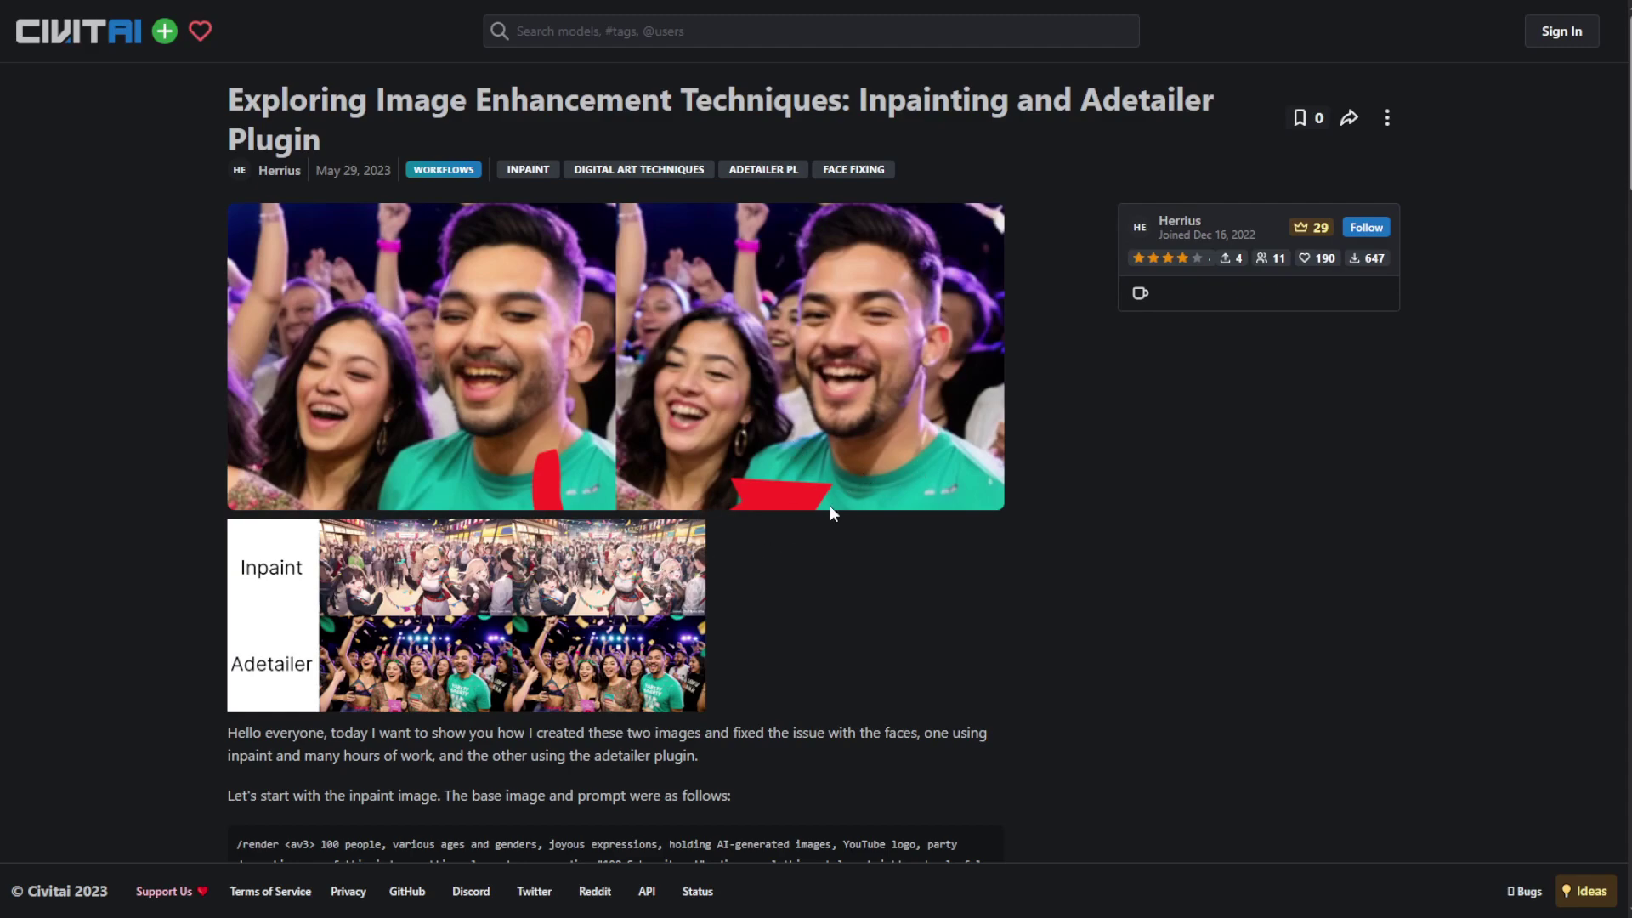
scroll(838, 548, down, 20)
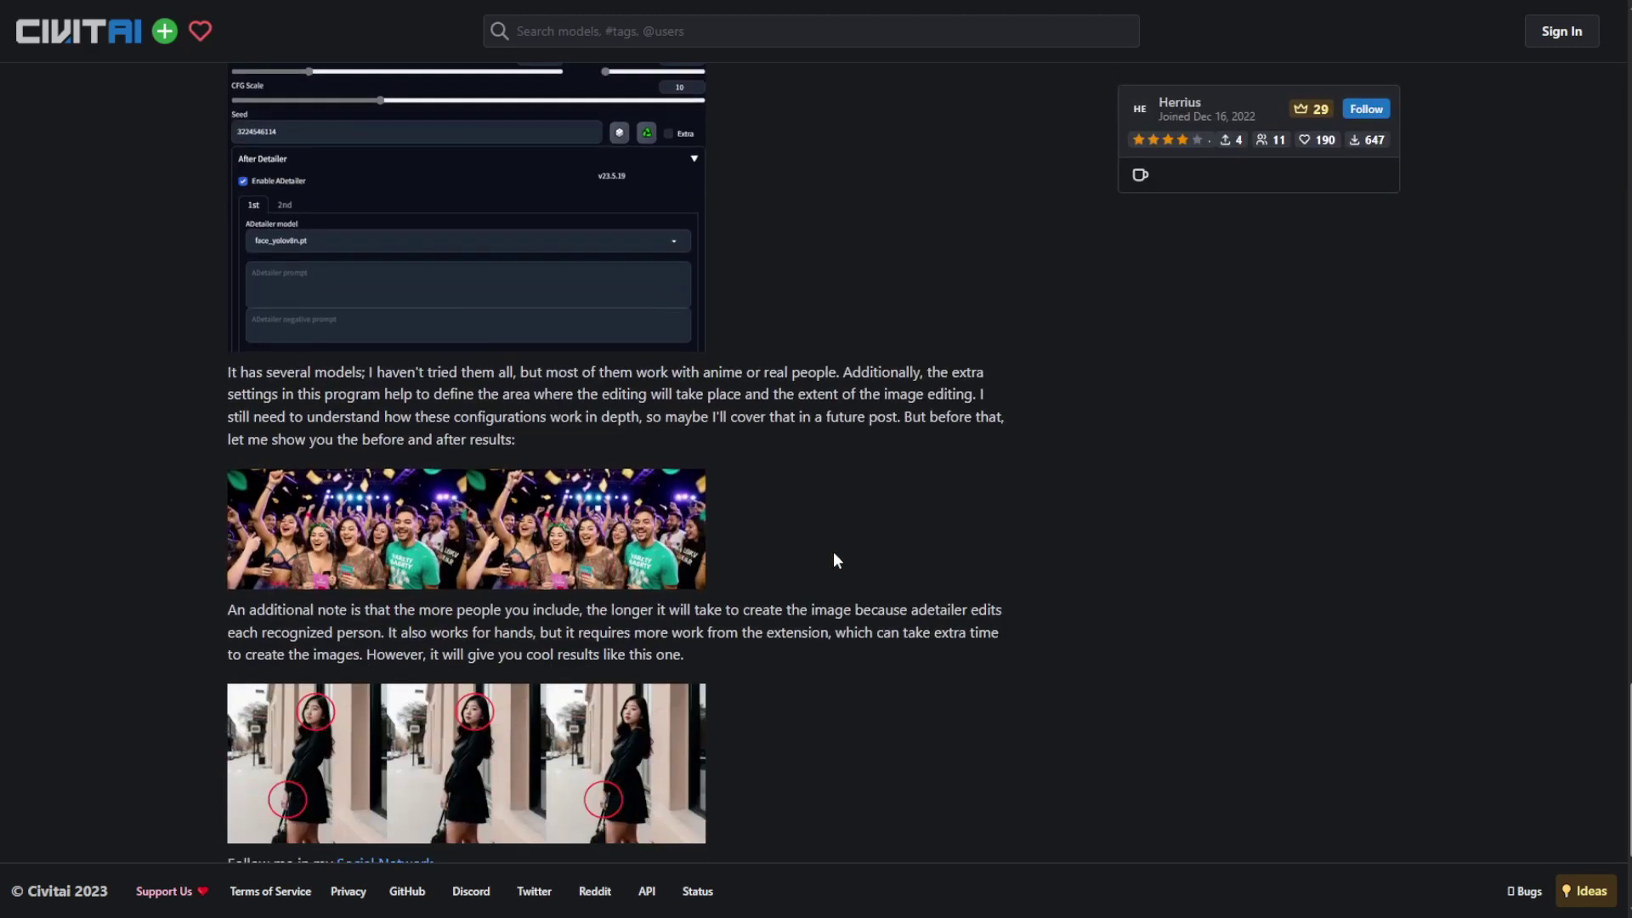
scroll(836, 556, up, 3)
scroll(850, 595, up, 20)
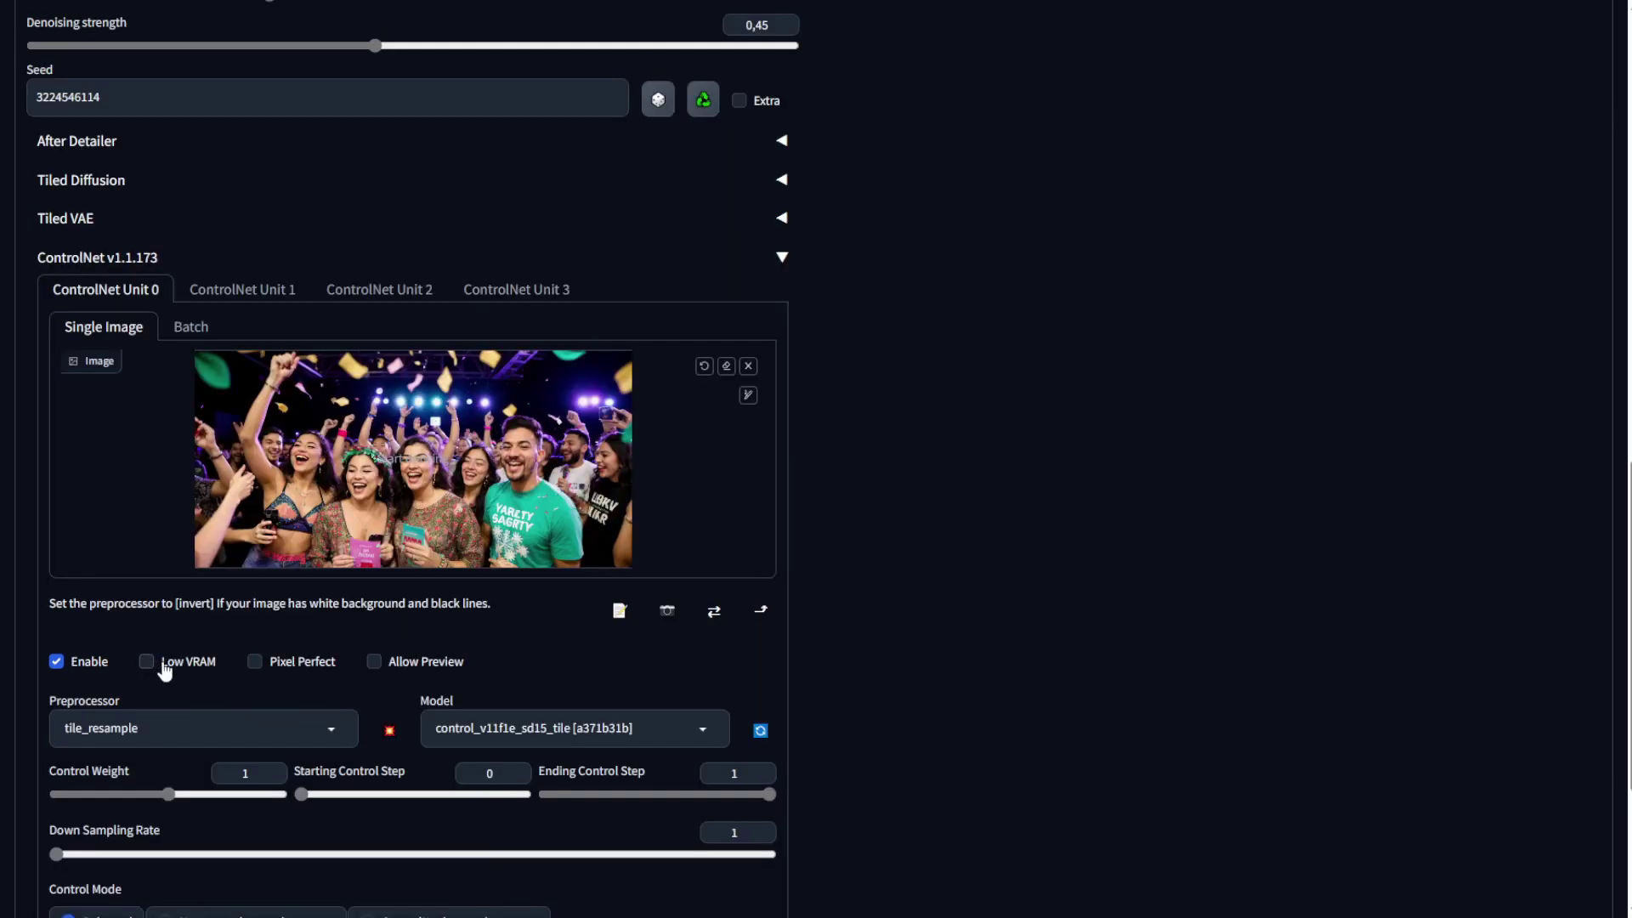
Step: Turn on Pixel Perfect for ControlNet Unit 0 and review the control mode and Ultimate SD upscale settings
click(256, 663)
scroll(223, 736, down, 8)
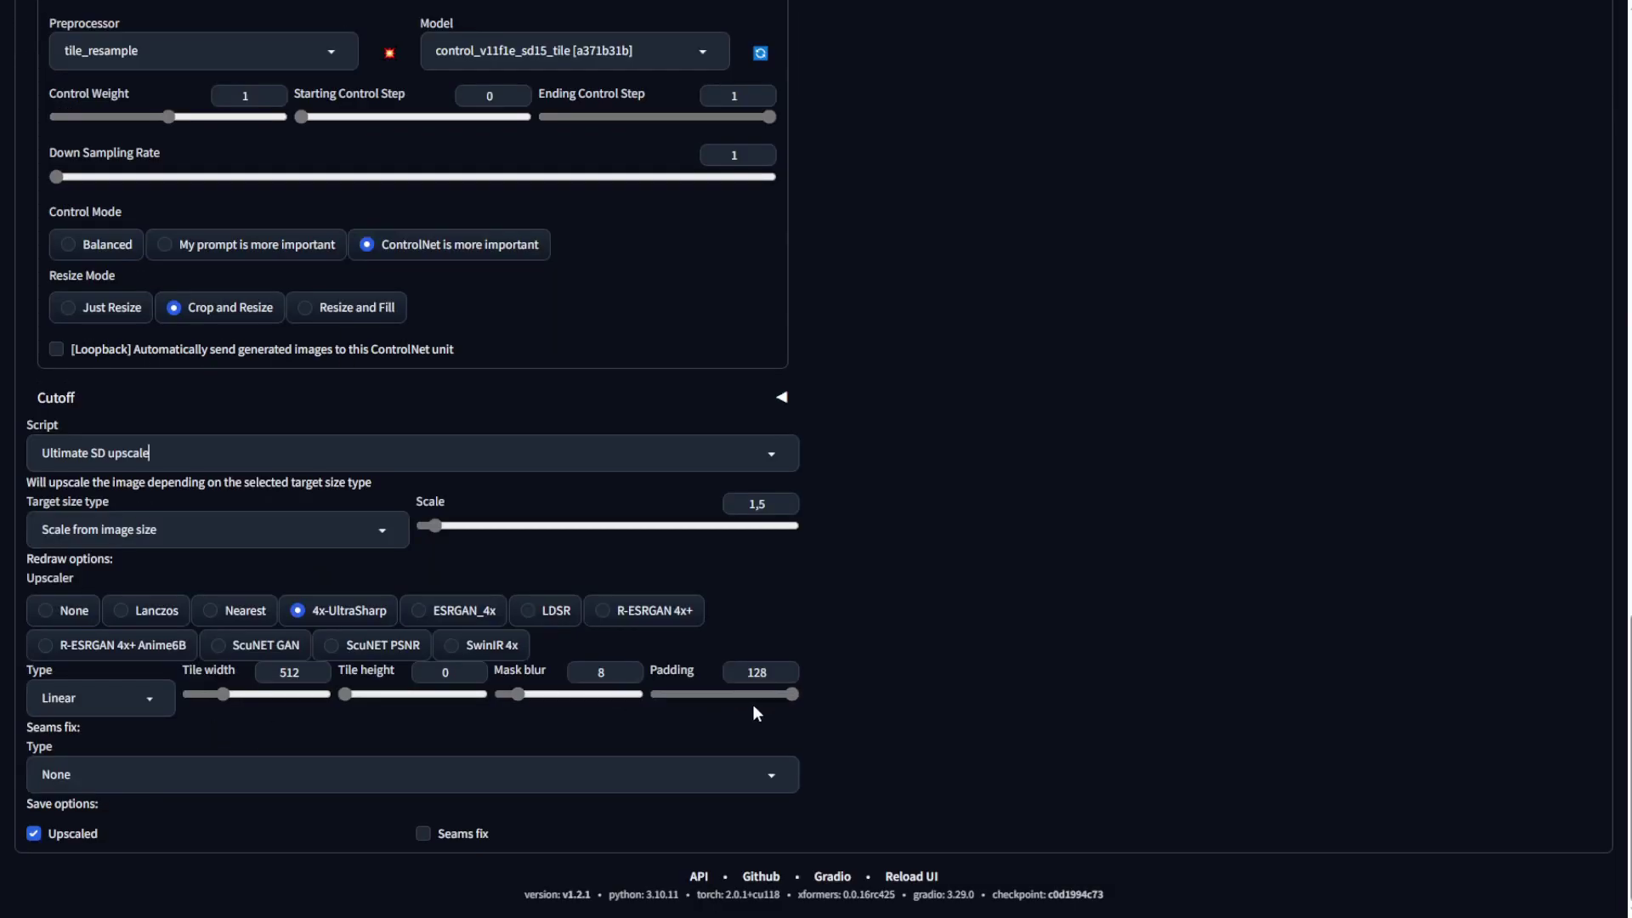
scroll(390, 808, up, 20)
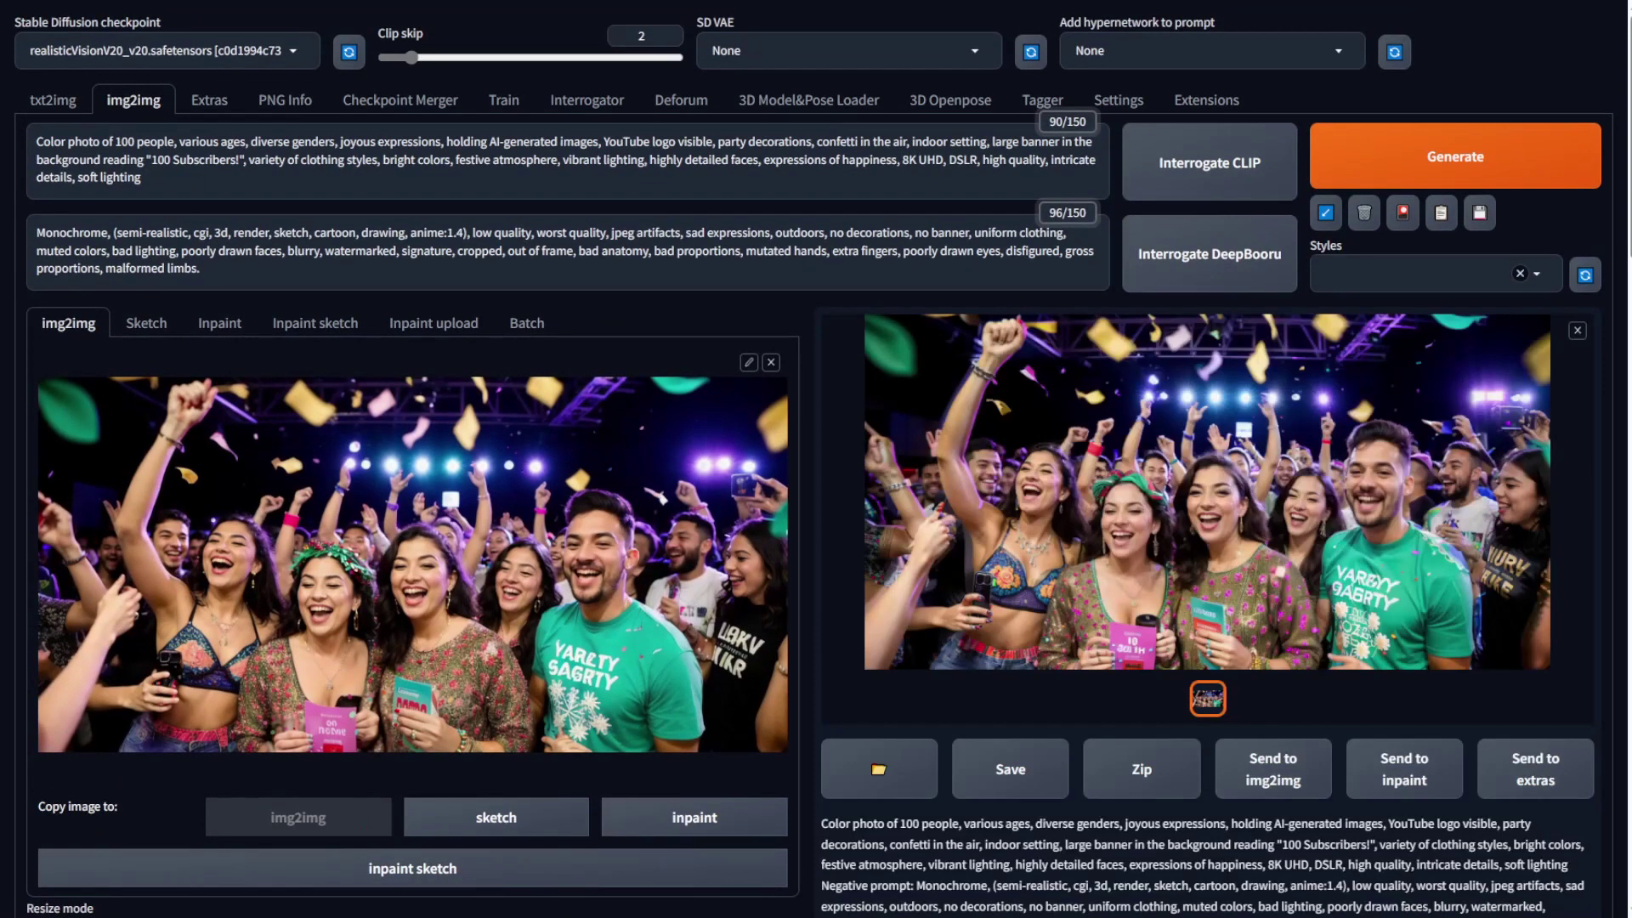
Step: Check the image-to-image After Detailer settings, and compare the generated party image with the source photo
click(1208, 543)
click(768, 410)
scroll(769, 410, down, 20)
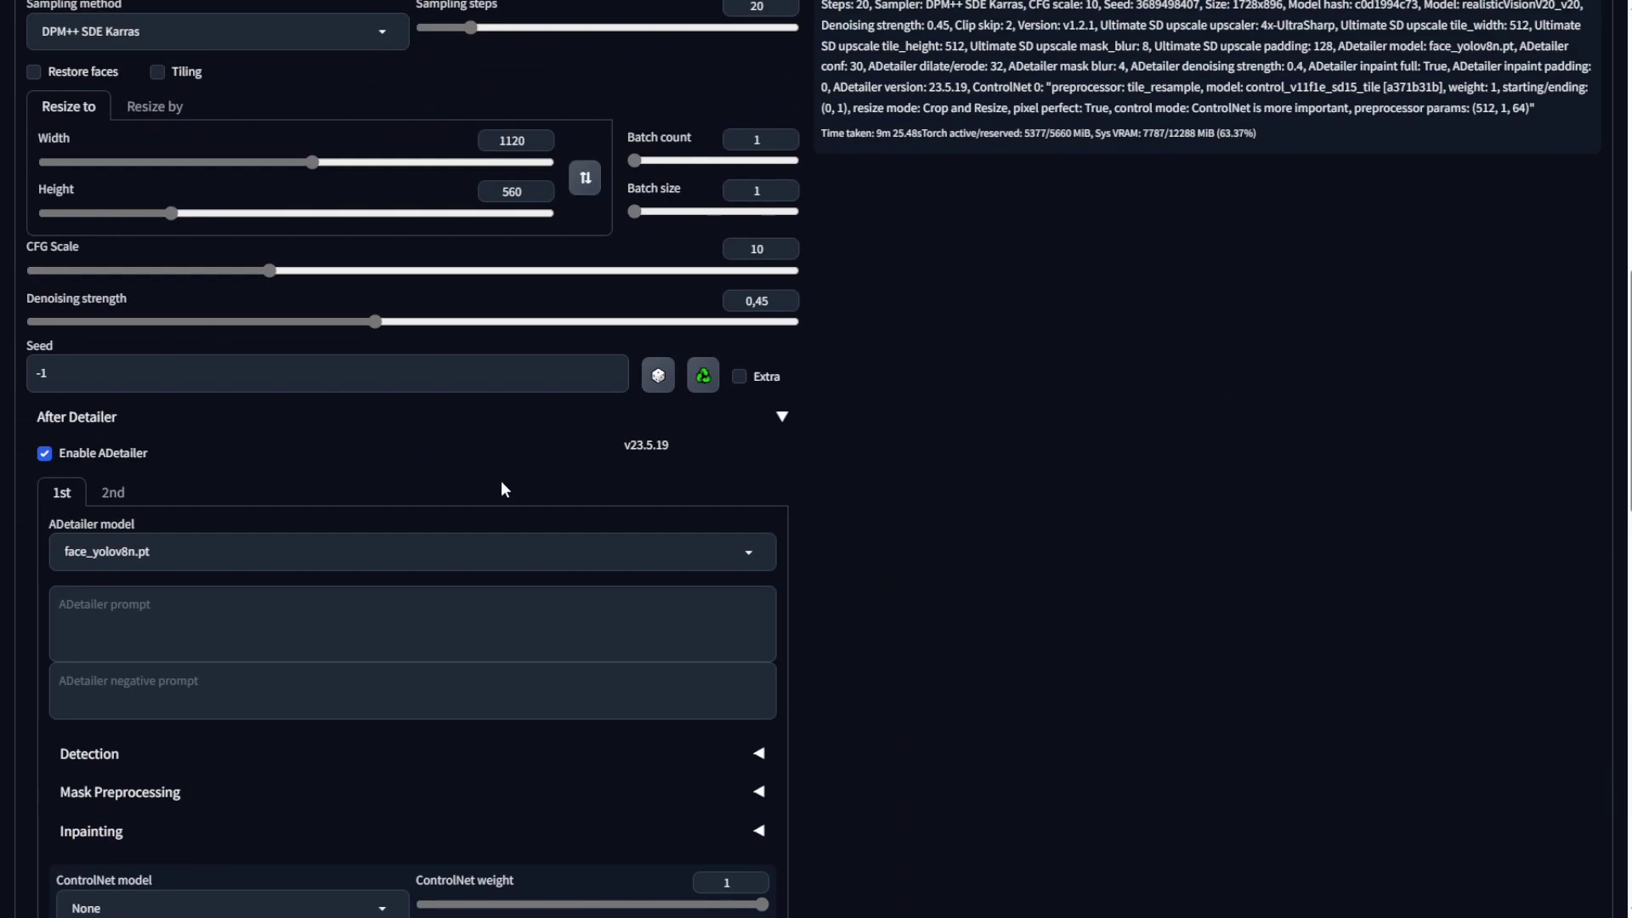
scroll(503, 484, up, 10)
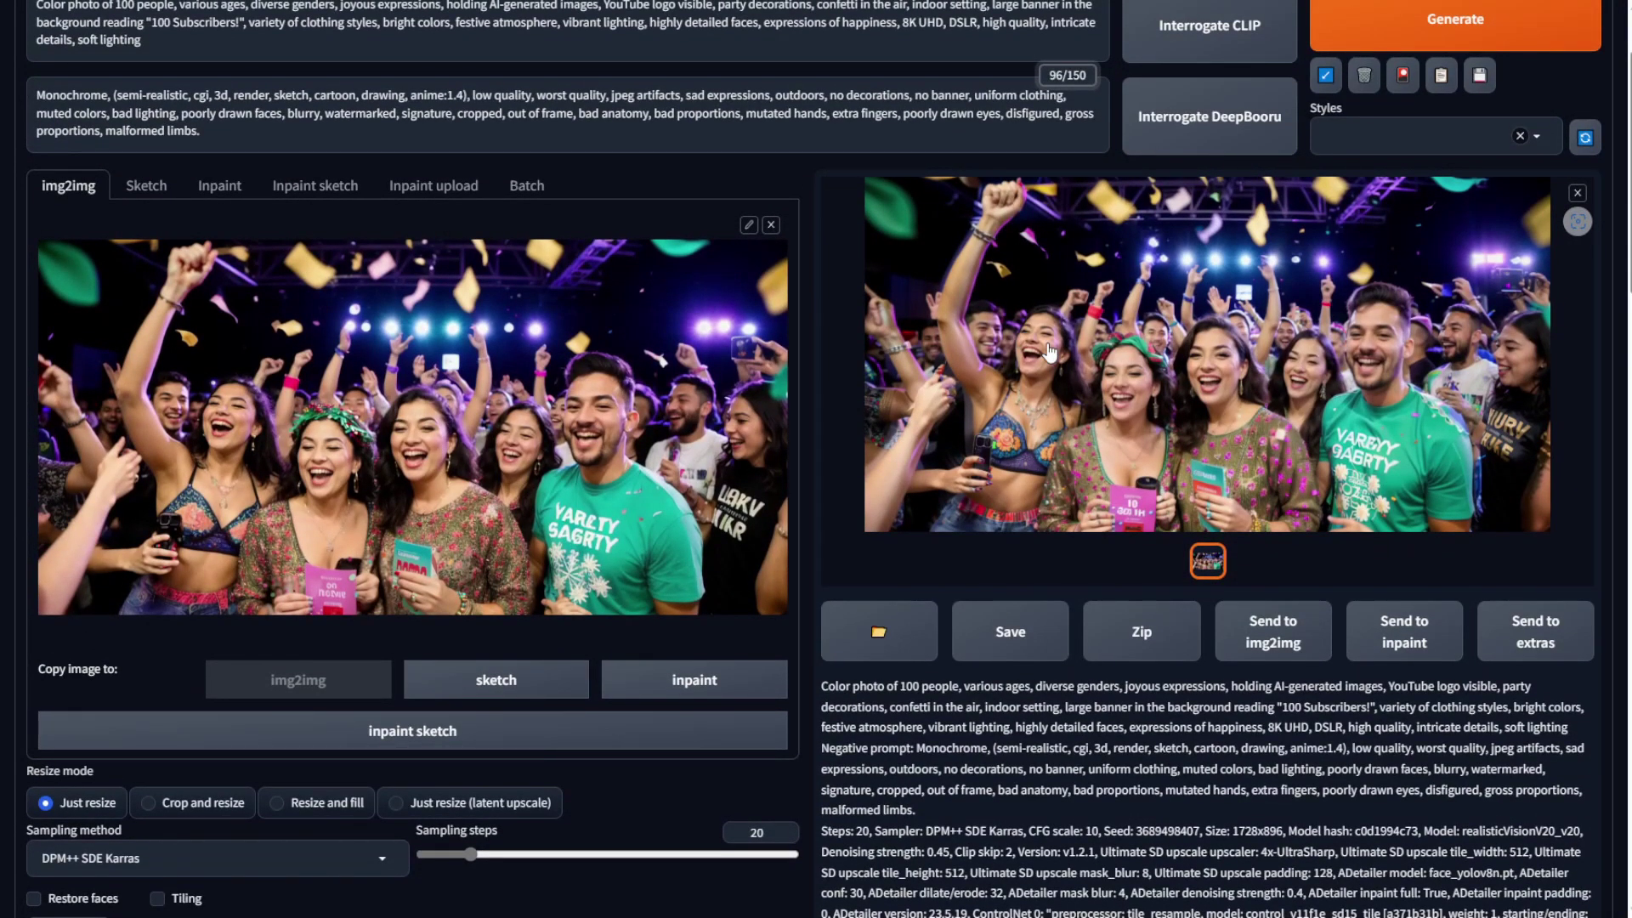
click(1050, 351)
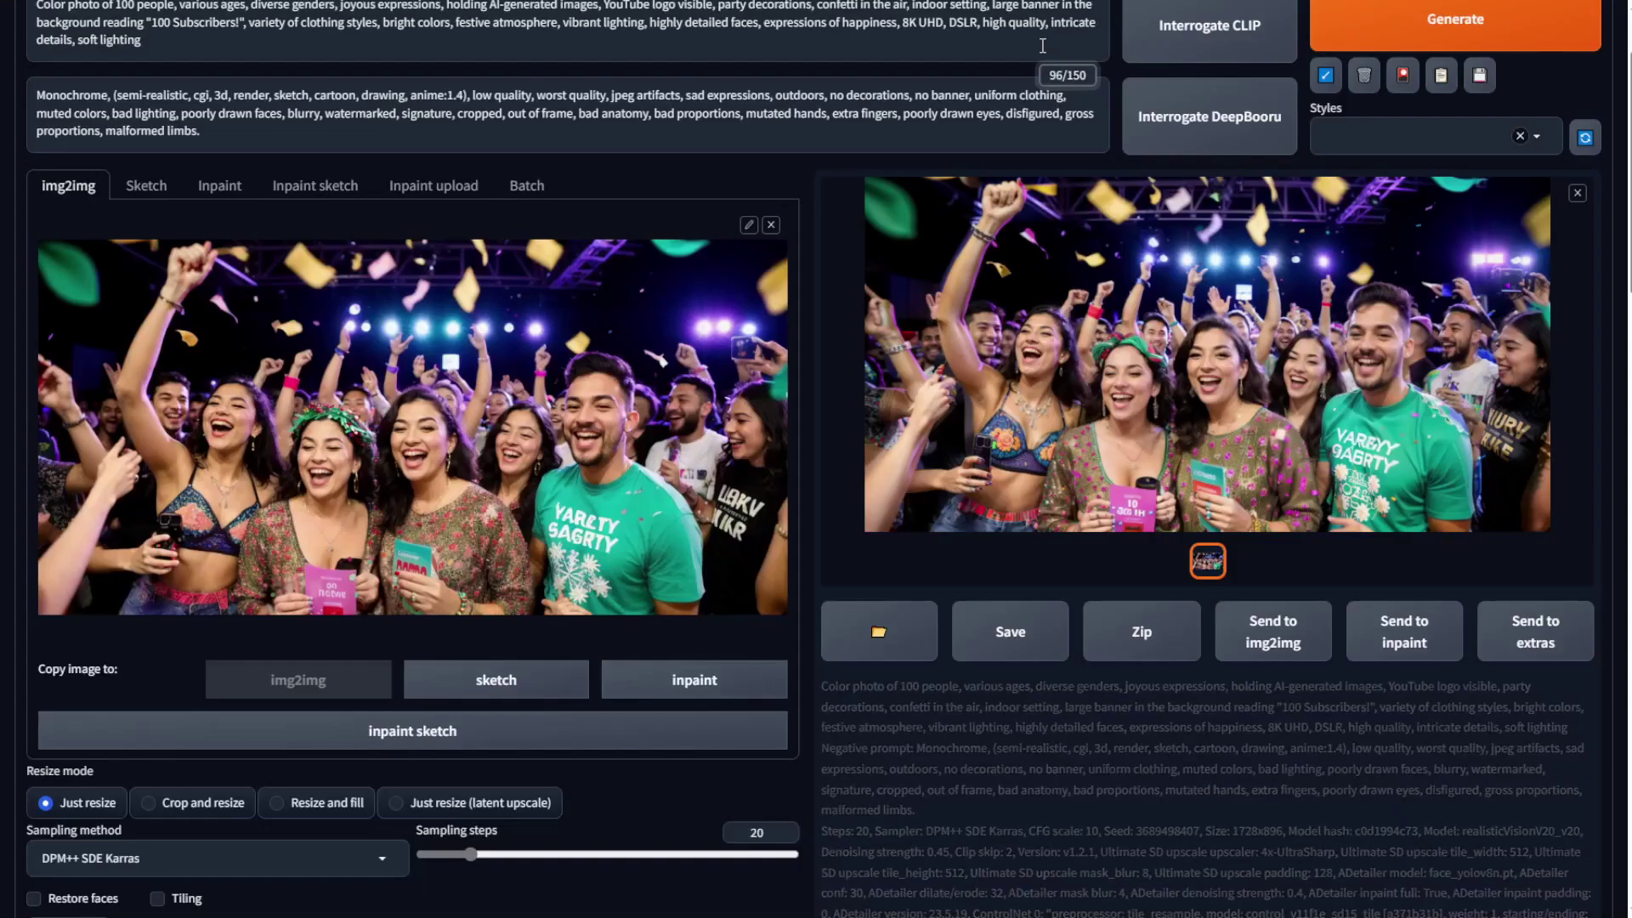
click(1042, 45)
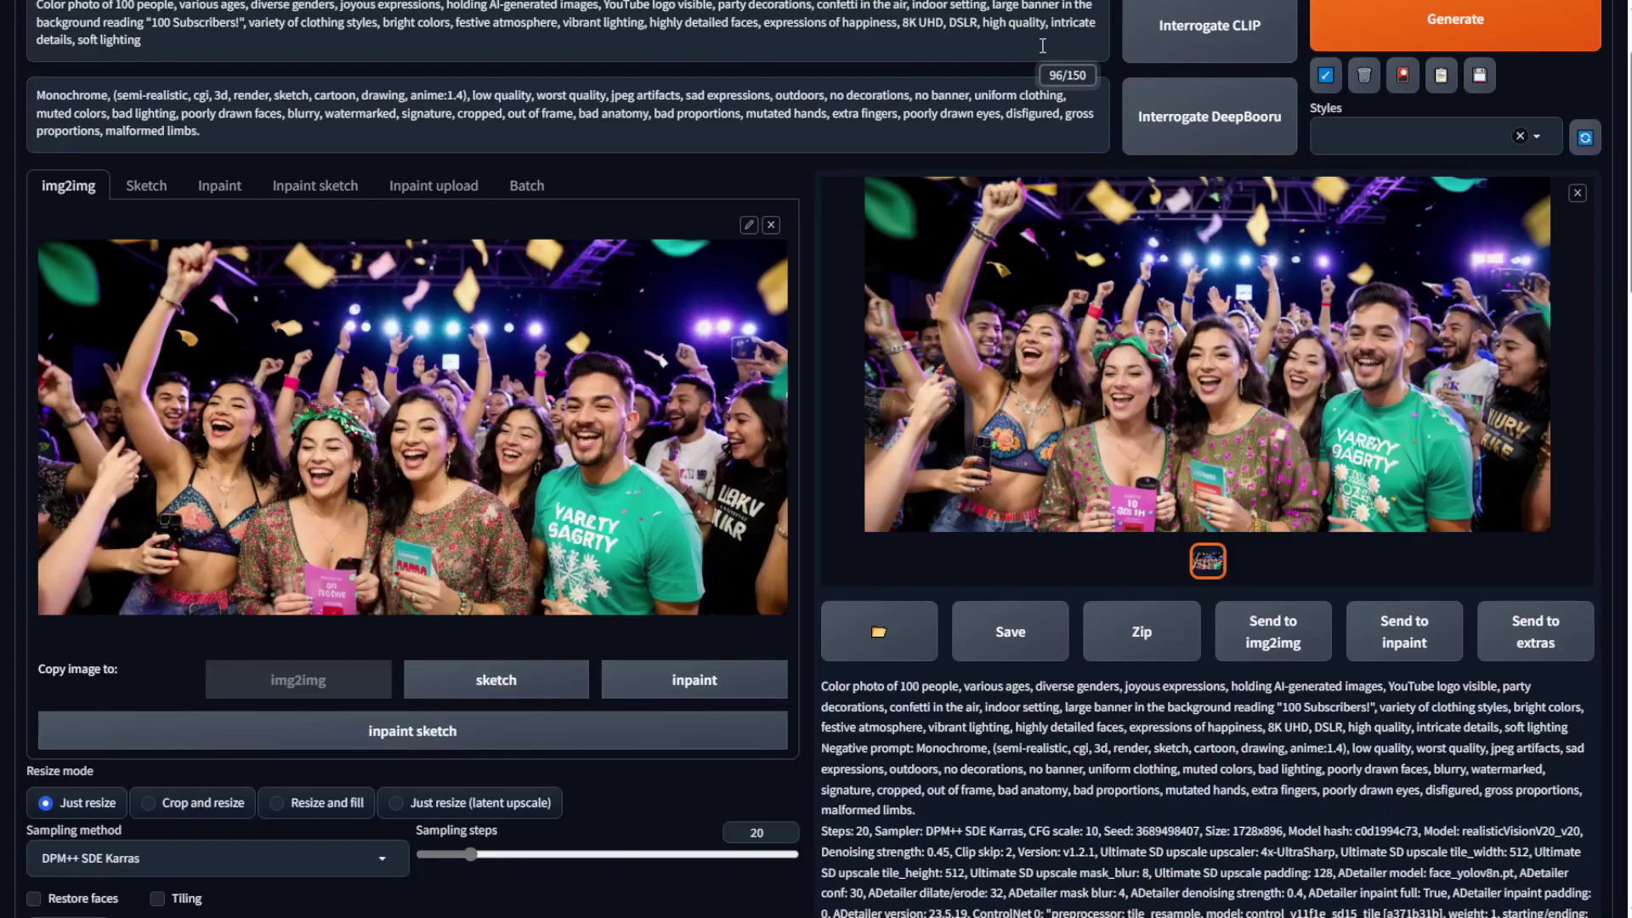
scroll(687, 593, up, 2)
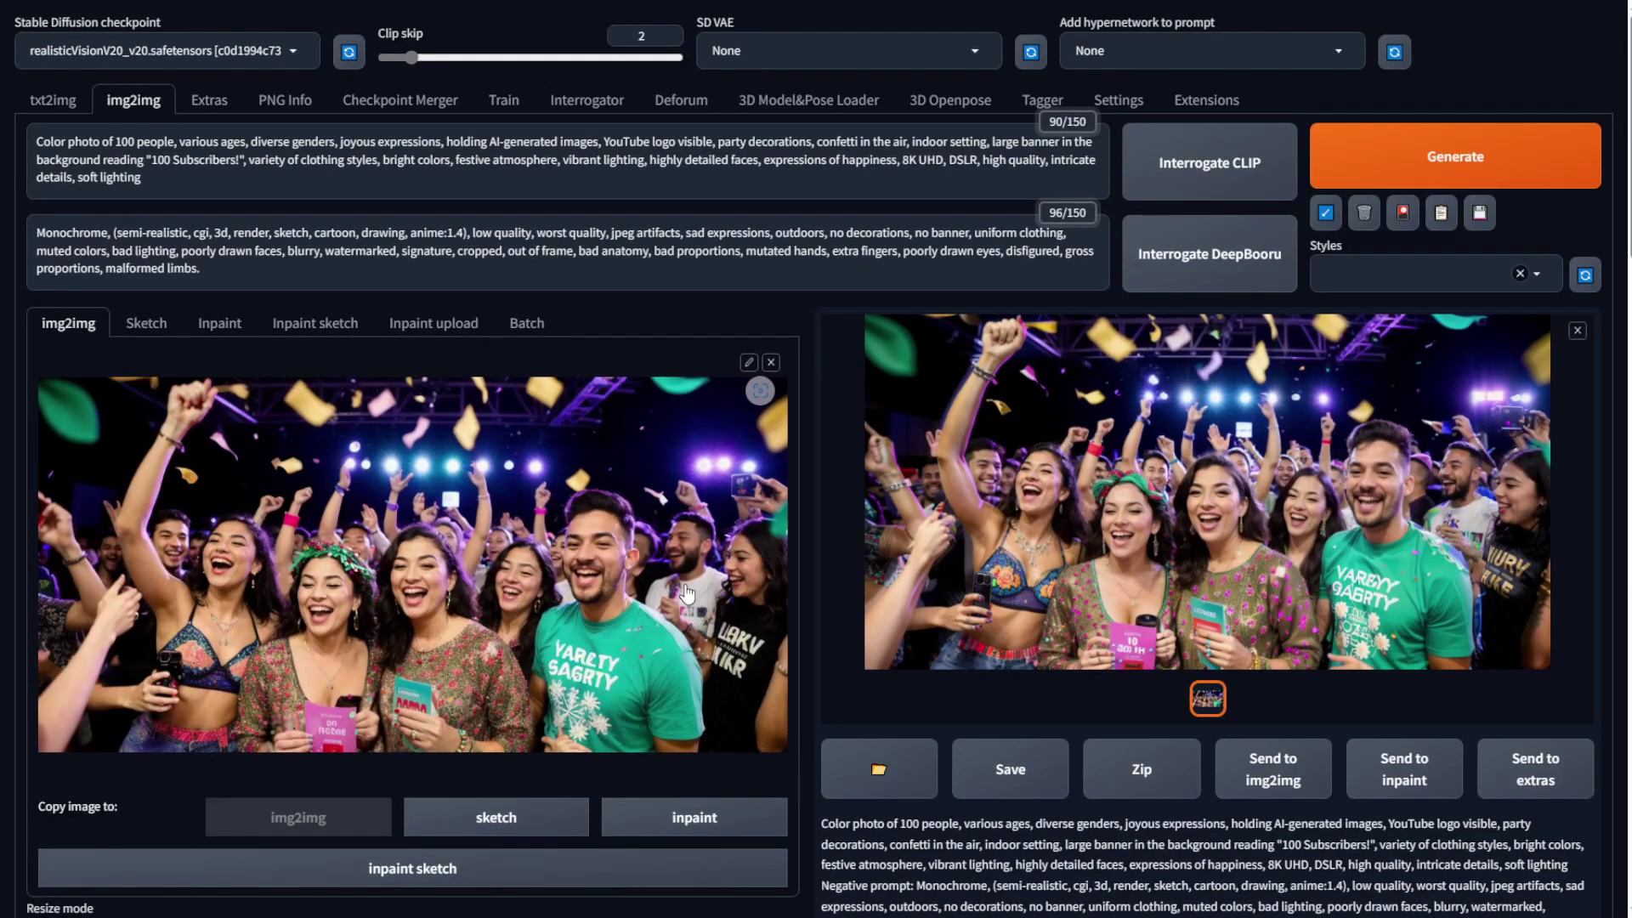